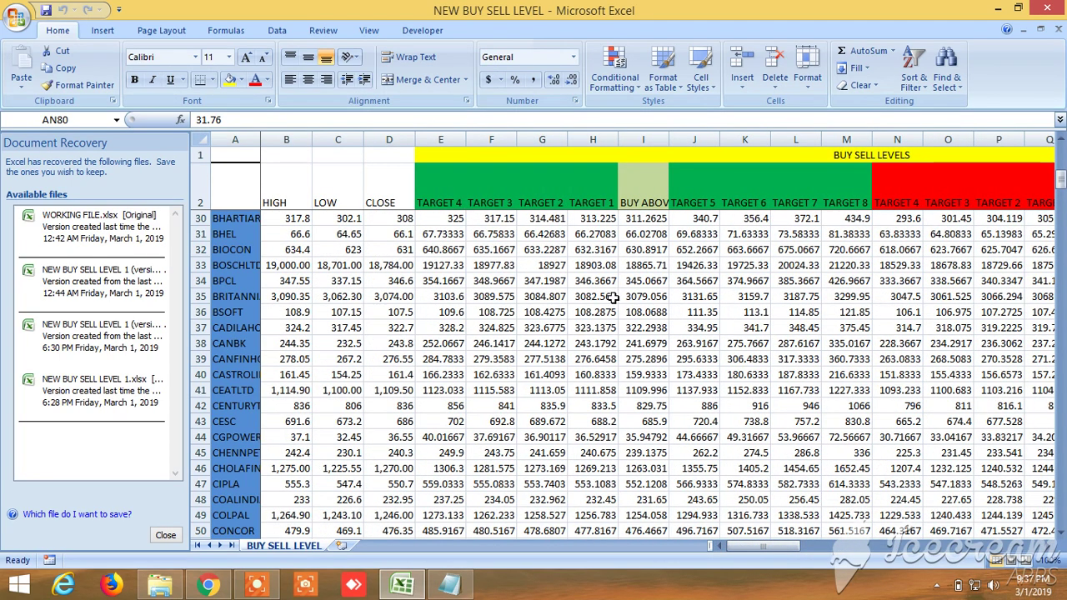
Look through the stock, commodity and index rows with their buy and sell levels
{"action": "scroll", "coordinate": [587, 327], "scroll_direction": "up", "scroll_amount": 3}
{"action": "scroll", "coordinate": [583, 335], "scroll_direction": "up", "scroll_amount": 6}
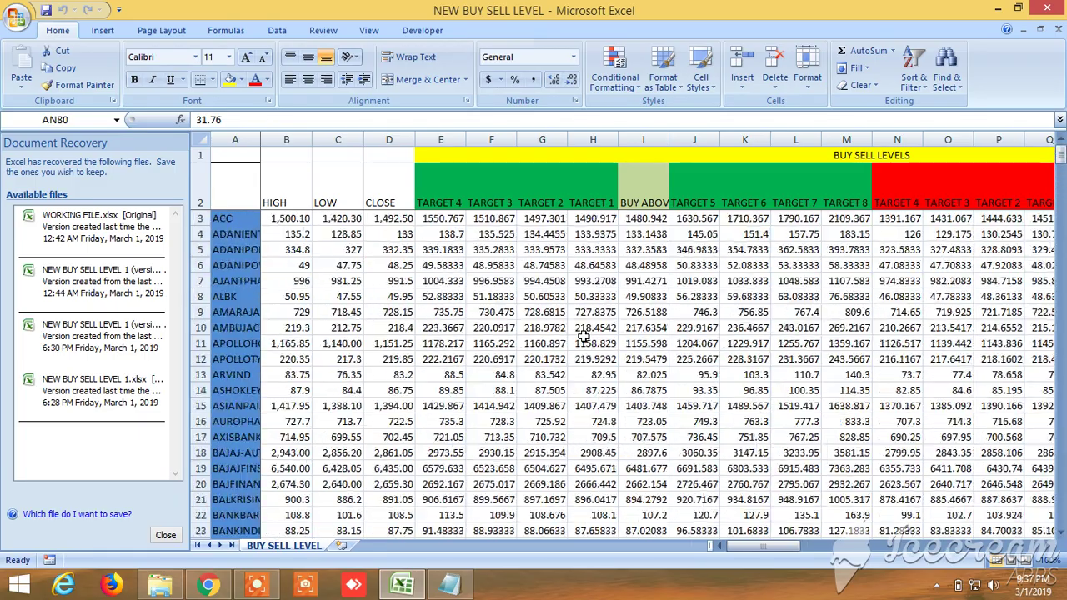
{"action": "scroll", "coordinate": [583, 334], "scroll_direction": "down", "scroll_amount": 5}
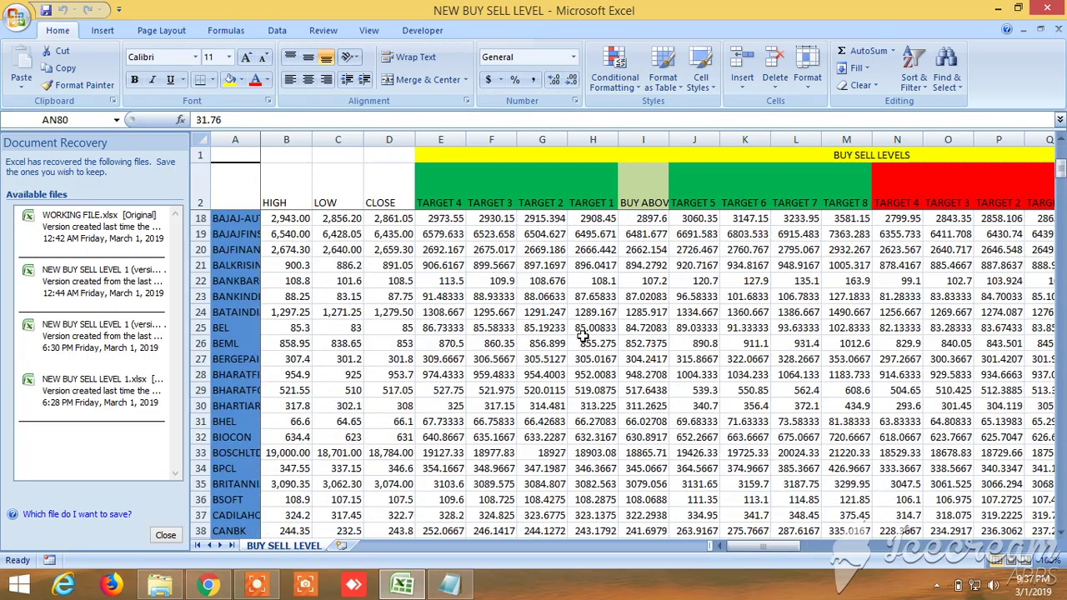
{"action": "scroll", "coordinate": [584, 334], "scroll_direction": "down", "scroll_amount": 20}
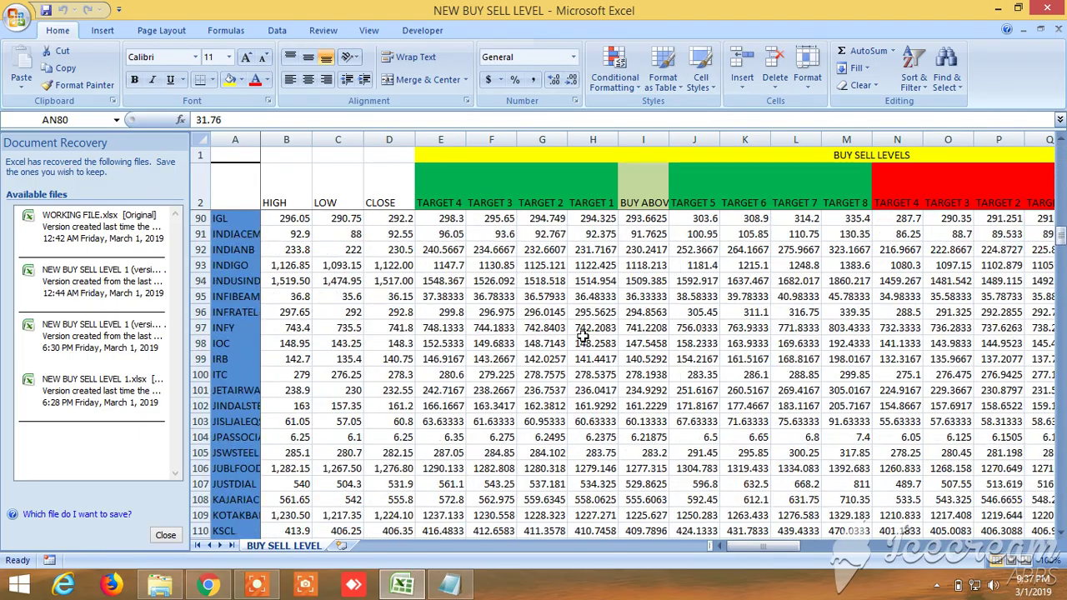
{"action": "scroll", "coordinate": [583, 335], "scroll_direction": "down", "scroll_amount": 20}
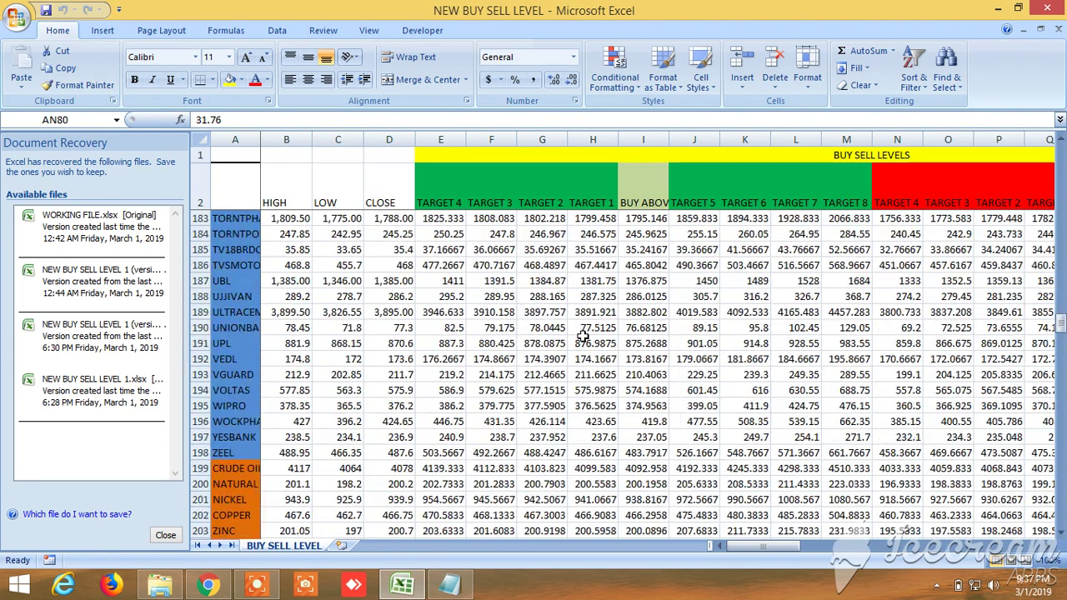
{"action": "scroll", "coordinate": [584, 335], "scroll_direction": "down", "scroll_amount": 6}
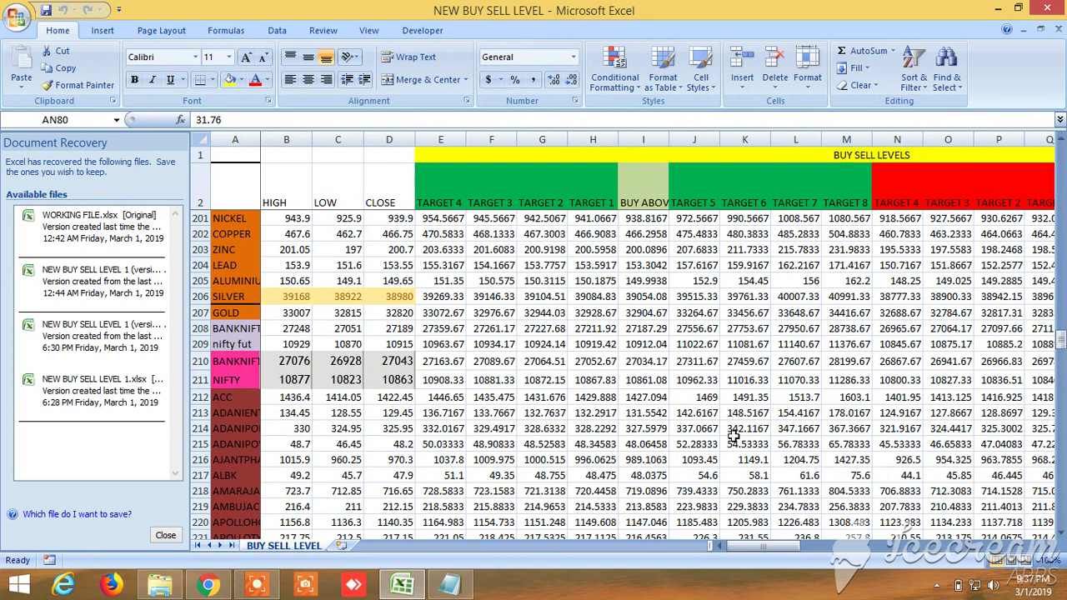
Set the worksheet's zoom magnification to 200%
{"action": "left_click", "coordinate": [1049, 564]}
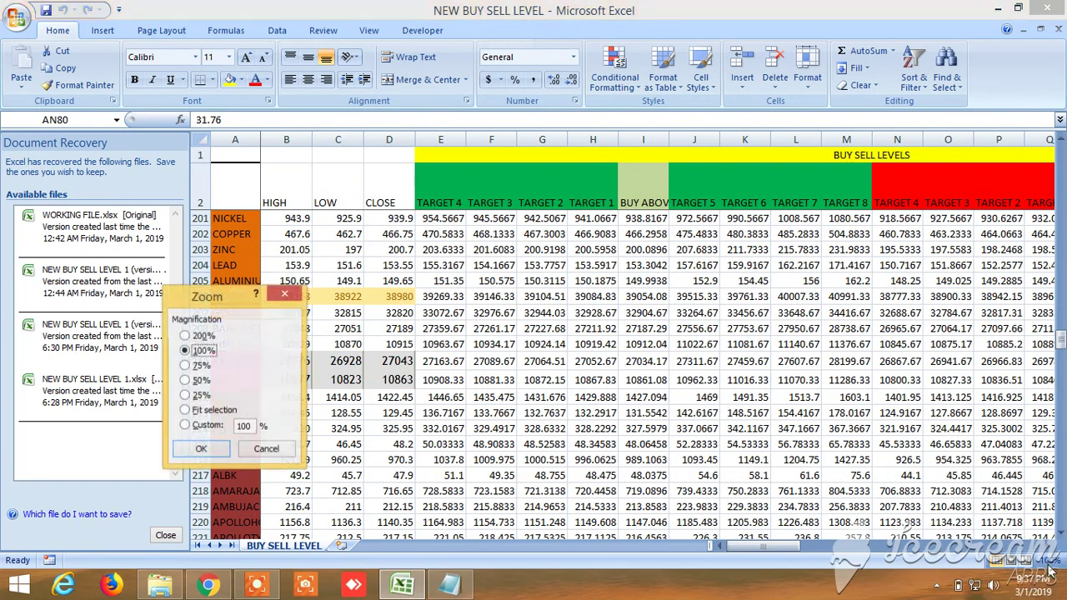
{"action": "left_click", "coordinate": [184, 336]}
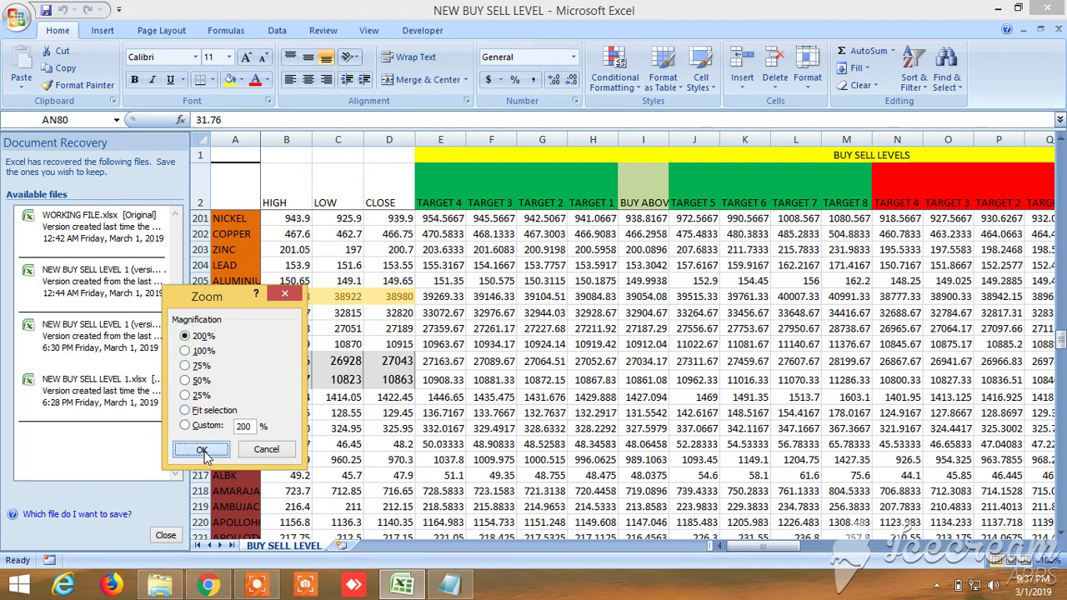
{"action": "left_click", "coordinate": [201, 449]}
Examine the HIGH, LOW and CLOSE values of the commodity, BANKNIFTY and NIFTY rows
{"action": "scroll", "coordinate": [599, 458], "scroll_direction": "down", "scroll_amount": 2}
{"action": "scroll", "coordinate": [599, 458], "scroll_direction": "down", "scroll_amount": 6}
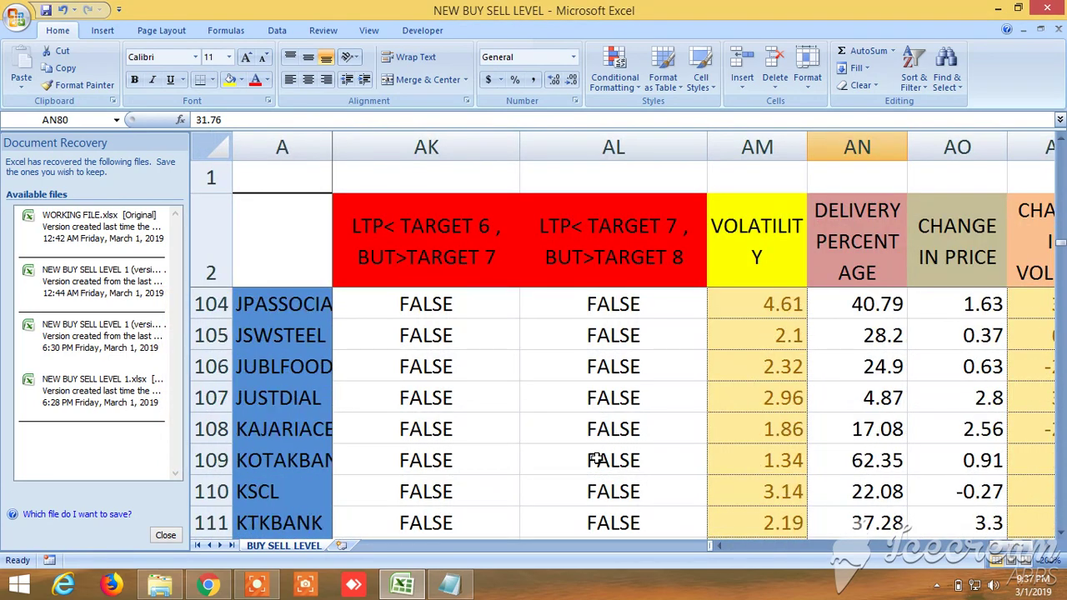
{"action": "left_click_drag", "start_coordinate": [1022, 546], "coordinate": [745, 546]}
{"action": "scroll", "coordinate": [454, 460], "scroll_direction": "down", "scroll_amount": 12}
{"action": "scroll", "coordinate": [458, 458], "scroll_direction": "down", "scroll_amount": 20}
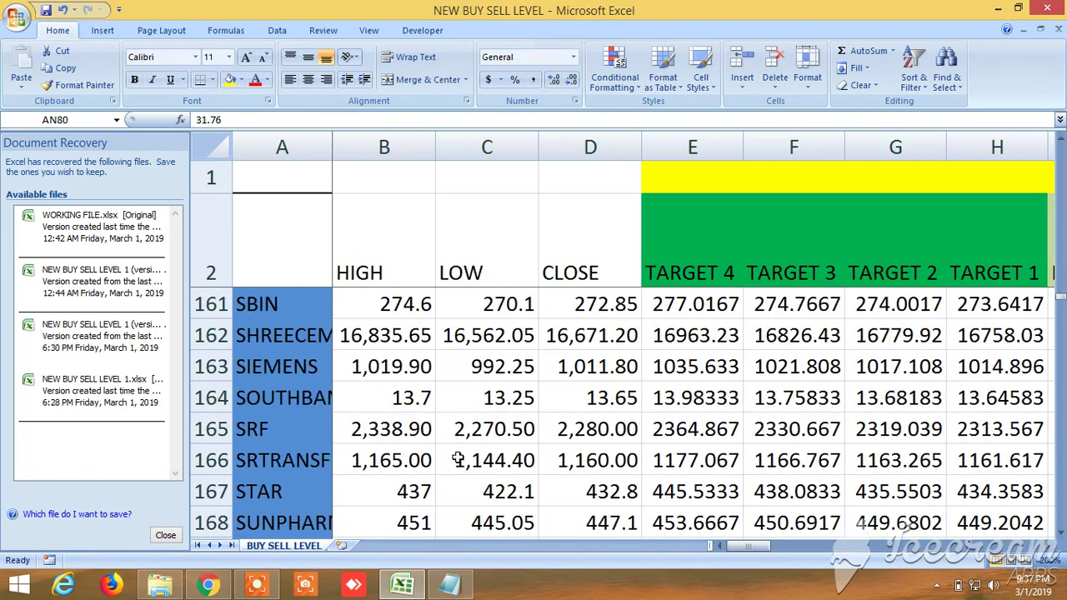
{"action": "scroll", "coordinate": [458, 457], "scroll_direction": "down", "scroll_amount": 5}
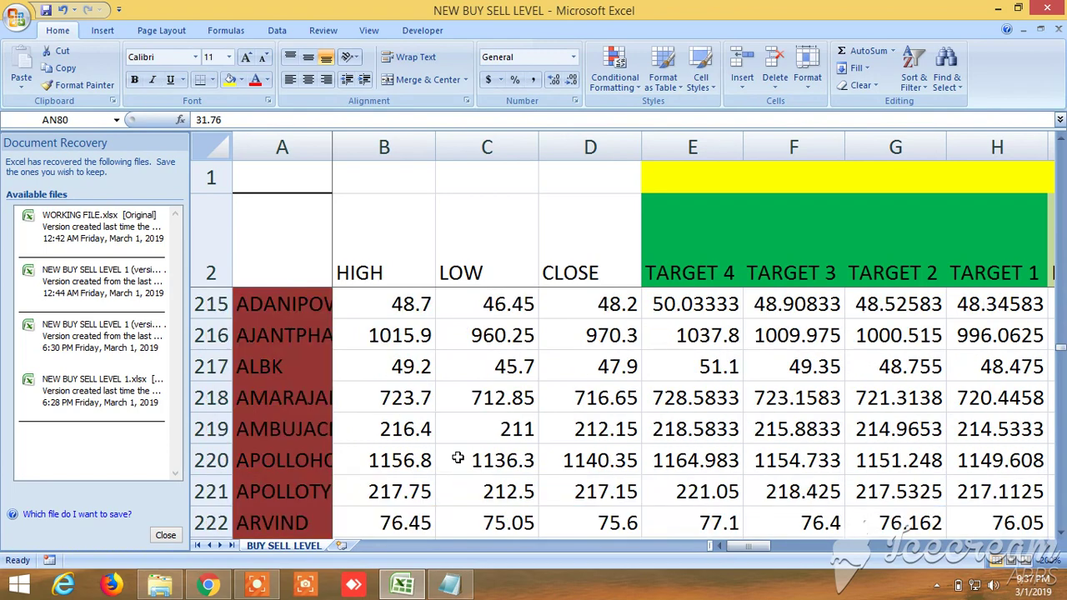
{"action": "scroll", "coordinate": [458, 458], "scroll_direction": "up", "scroll_amount": 4}
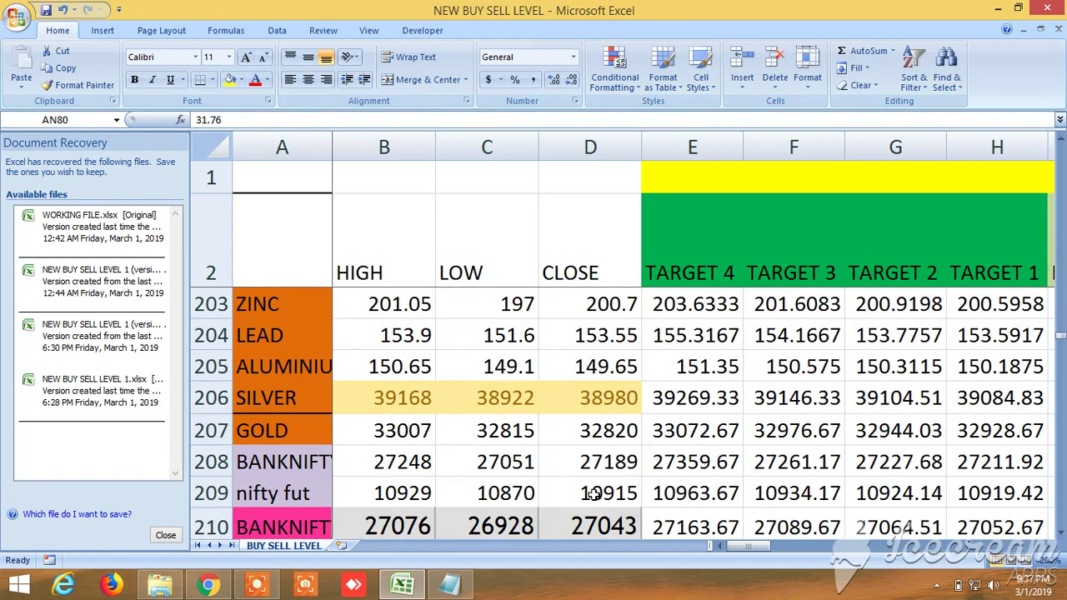
{"action": "scroll", "coordinate": [588, 486], "scroll_direction": "down", "scroll_amount": 1}
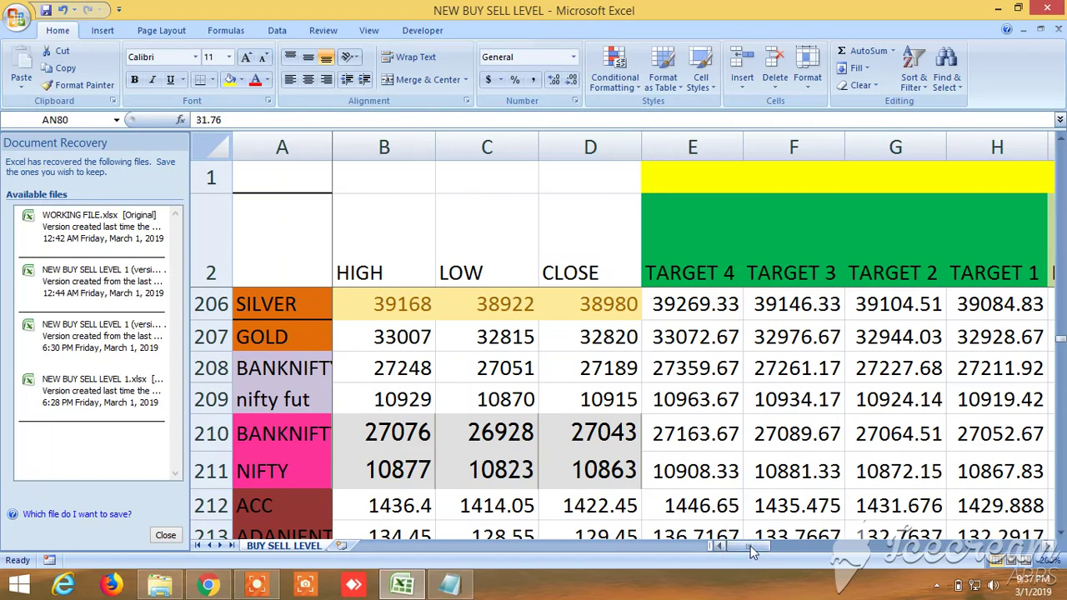
Examine the BUY ABOVE and SELL BELOW columns together with their neighbouring target levels
{"action": "left_click_drag", "start_coordinate": [754, 548], "coordinate": [766, 548]}
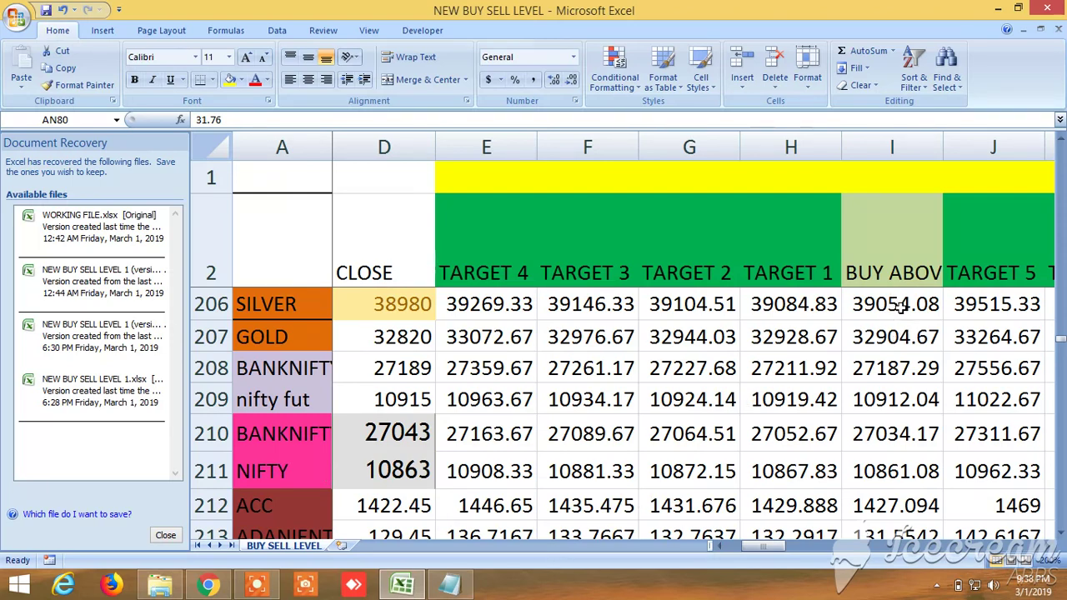
{"action": "left_click", "coordinate": [893, 256]}
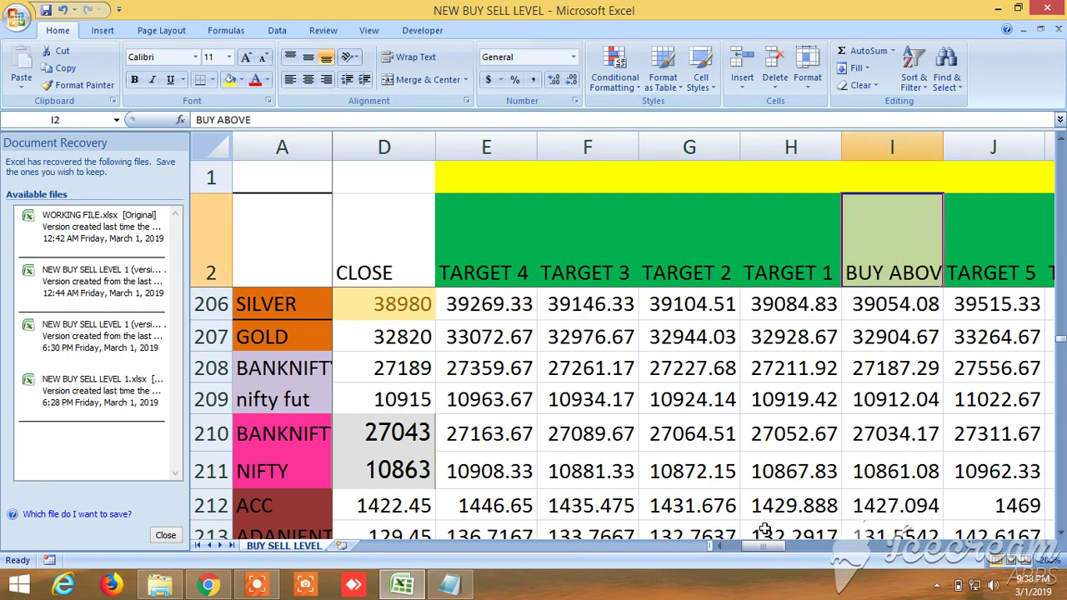
{"action": "mouse_move", "coordinate": [769, 556]}
{"action": "left_mouse_down"}
{"action": "mouse_move", "coordinate": [833, 553]}
{"action": "mouse_move", "coordinate": [760, 551]}
{"action": "left_mouse_up"}
{"action": "left_click", "coordinate": [972, 243]}
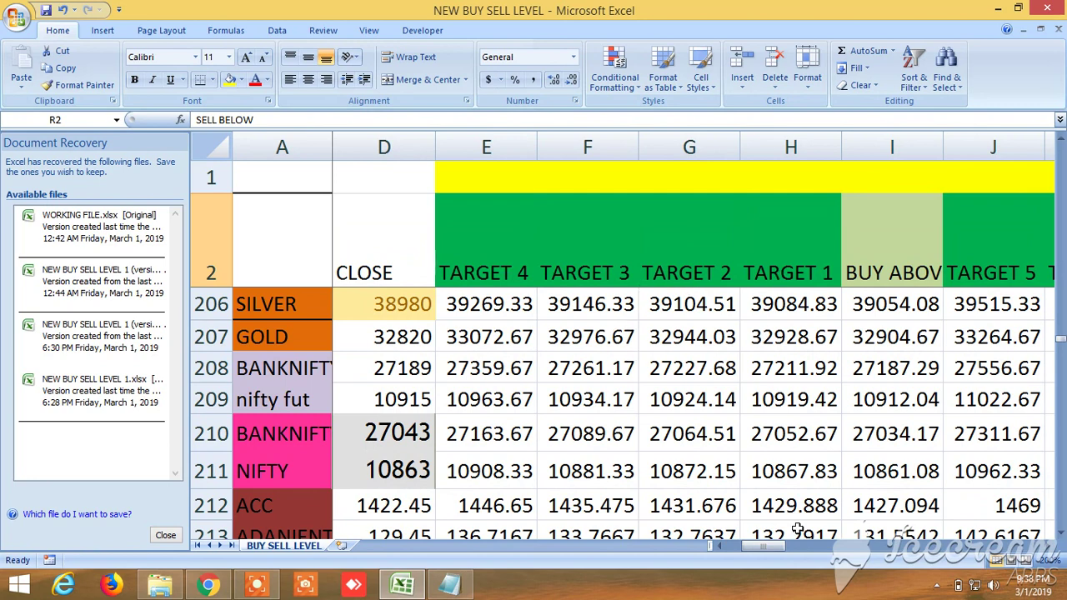
{"action": "left_click_drag", "start_coordinate": [758, 548], "coordinate": [720, 541]}
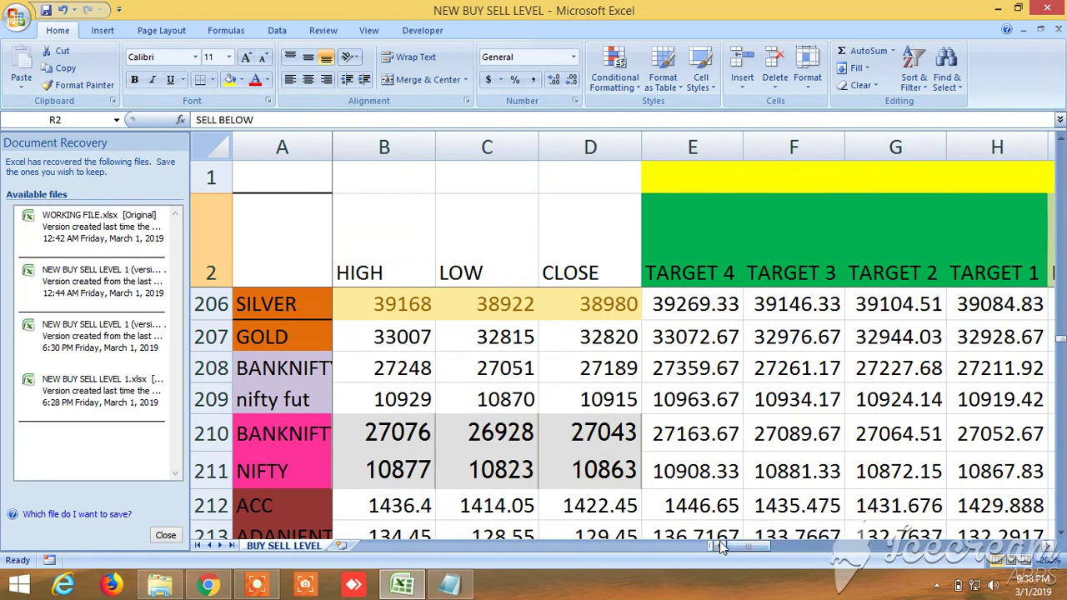
Turn on filtering for the header row, row 2, of the buy sell level table
{"action": "scroll", "coordinate": [526, 408], "scroll_direction": "up", "scroll_amount": 4}
{"action": "scroll", "coordinate": [525, 409], "scroll_direction": "up", "scroll_amount": 20}
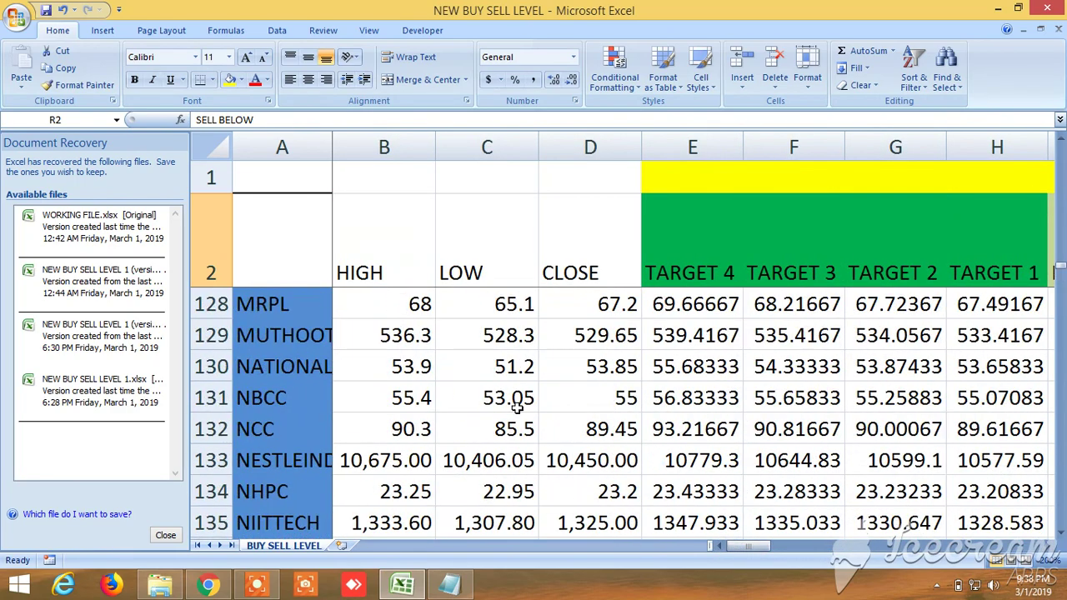
{"action": "scroll", "coordinate": [517, 407], "scroll_direction": "up", "scroll_amount": 20}
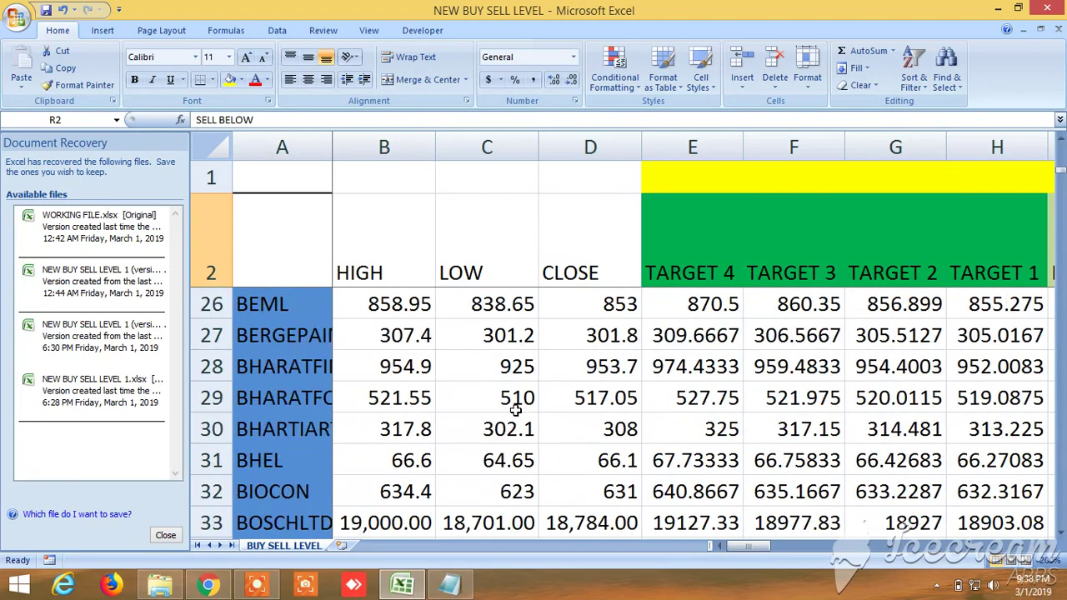
{"action": "scroll", "coordinate": [519, 409], "scroll_direction": "up", "scroll_amount": 1}
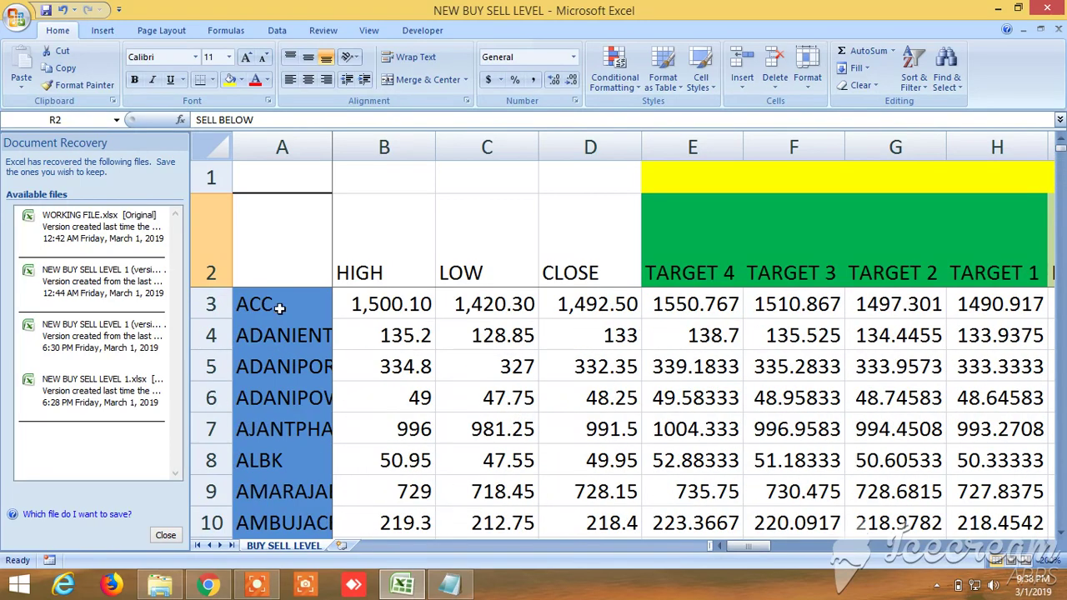
{"action": "left_click", "coordinate": [219, 242]}
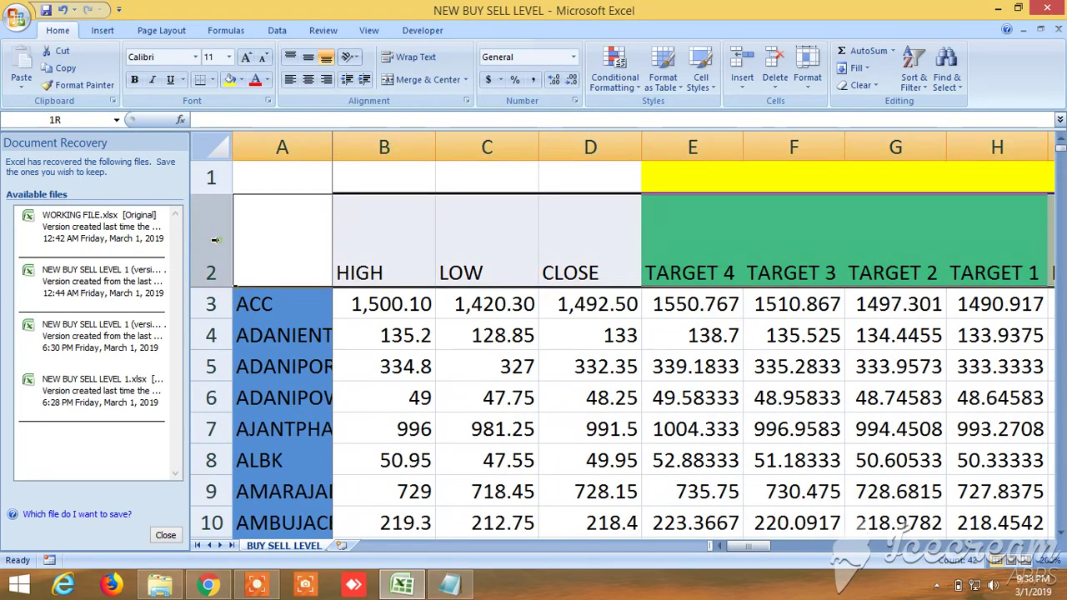
{"action": "left_click", "coordinate": [276, 30]}
{"action": "left_click", "coordinate": [409, 66]}
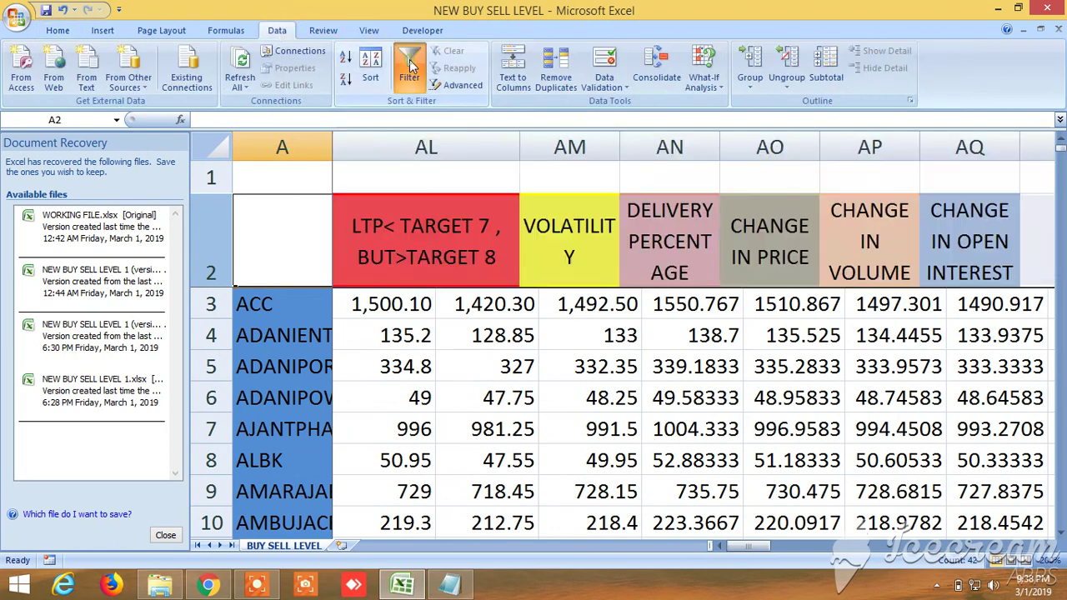
Filter the CLOSE column to show only rows with values greater than 100
{"action": "left_click_drag", "start_coordinate": [1013, 554], "coordinate": [750, 552]}
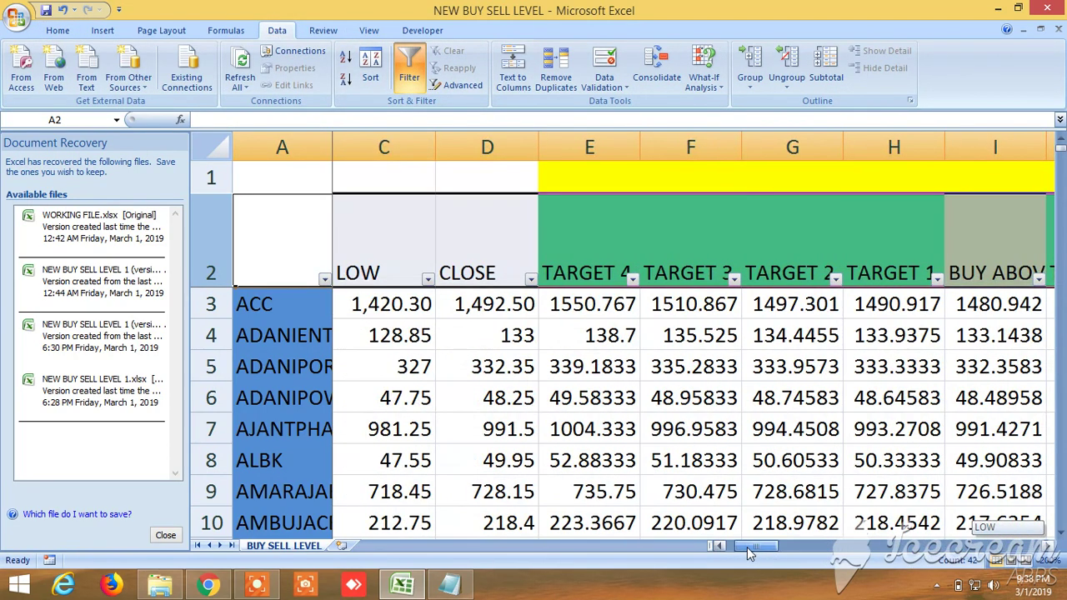
{"action": "left_click", "coordinate": [530, 280]}
{"action": "mouse_move", "coordinate": [445, 384]}
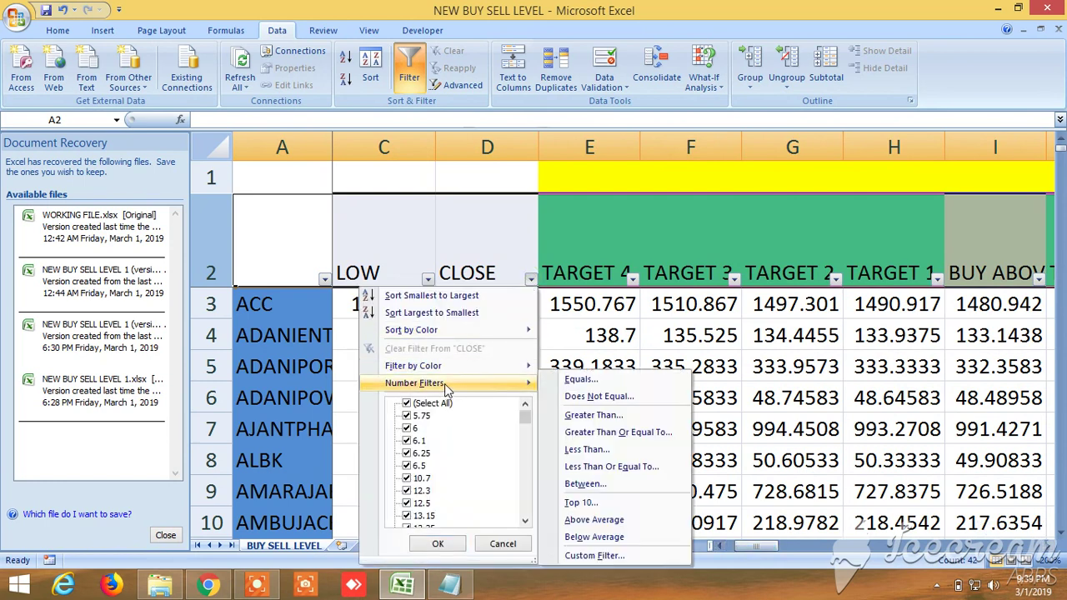
{"action": "left_click", "coordinate": [623, 417]}
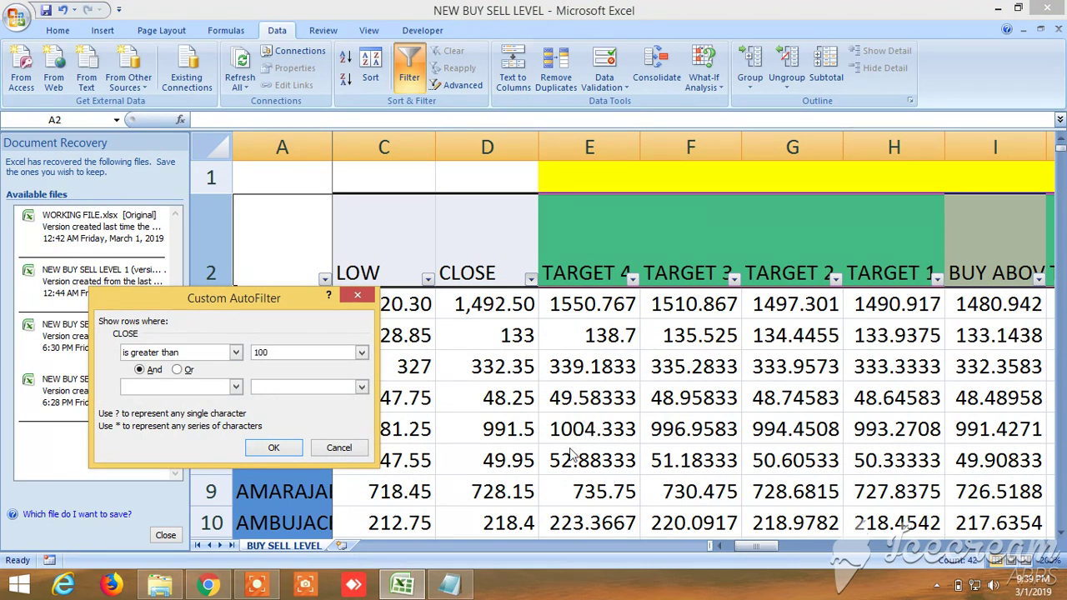
{"action": "left_click", "coordinate": [280, 450]}
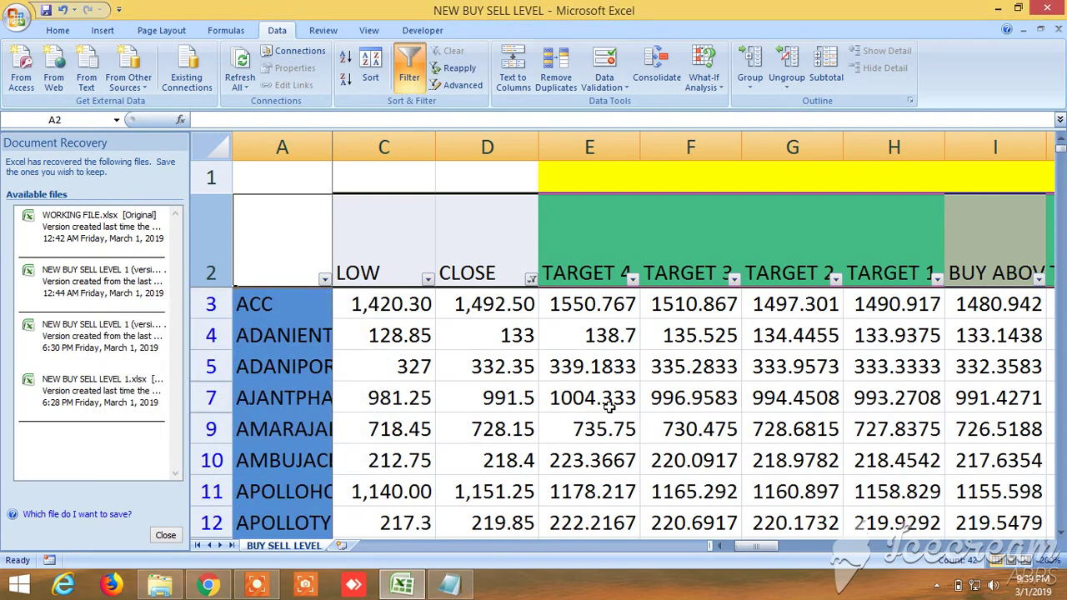
Filter the VOLATILITY column with a greater-than number condition
{"action": "left_click_drag", "start_coordinate": [761, 547], "coordinate": [800, 546]}
{"action": "left_click_drag", "start_coordinate": [718, 547], "coordinate": [715, 547]}
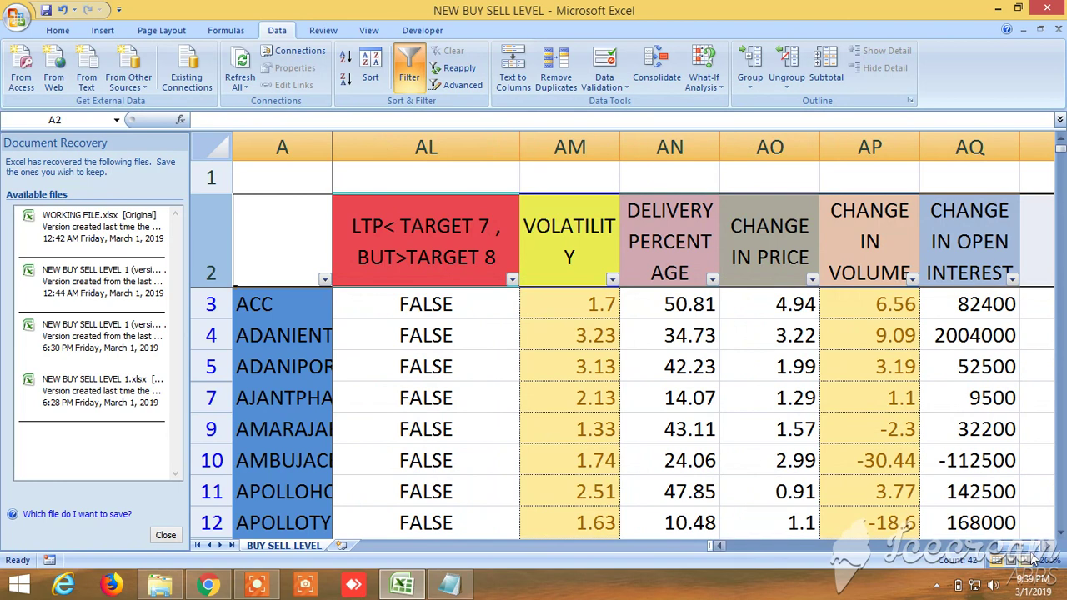
{"action": "left_click", "coordinate": [612, 279]}
{"action": "mouse_move", "coordinate": [533, 388]}
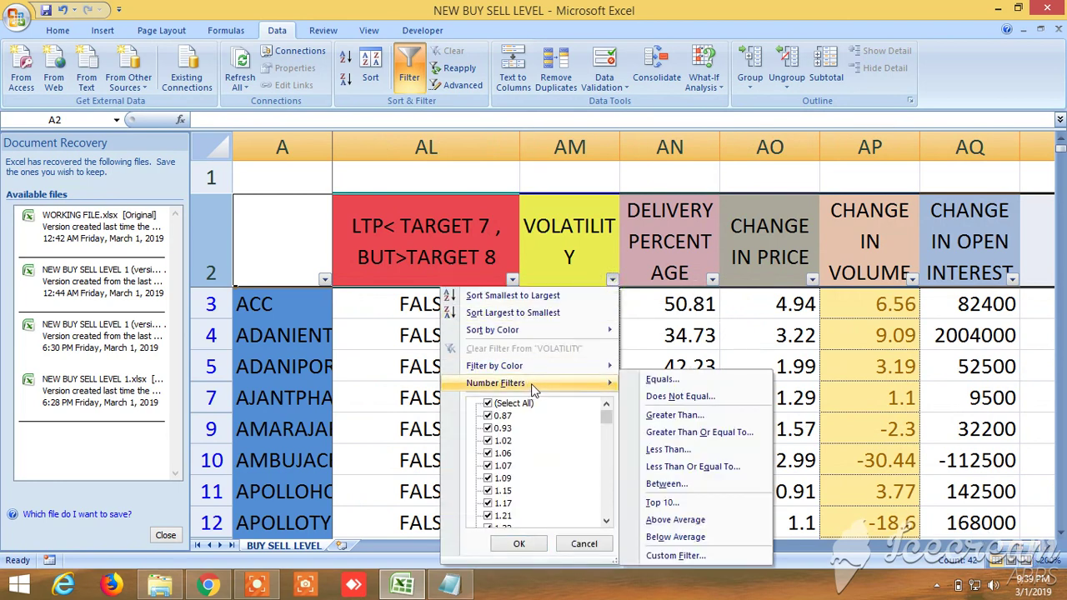
{"action": "left_click", "coordinate": [677, 416]}
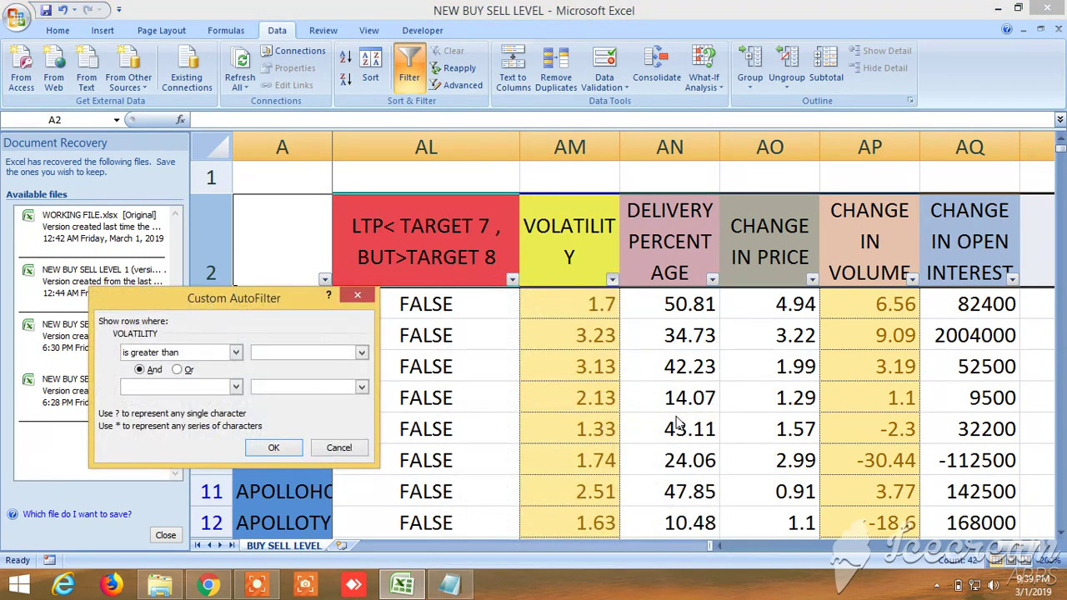
{"action": "left_click", "coordinate": [273, 448]}
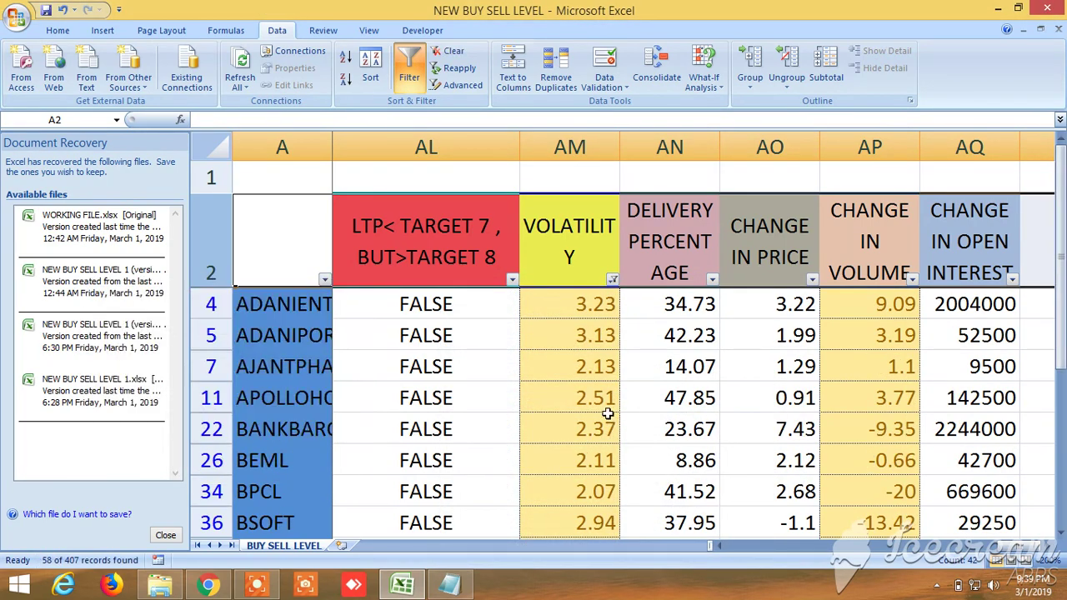
Filter the DELIVERY PERCENTAGE column with a less-than-or-equal-to number condition
{"action": "left_click", "coordinate": [712, 281]}
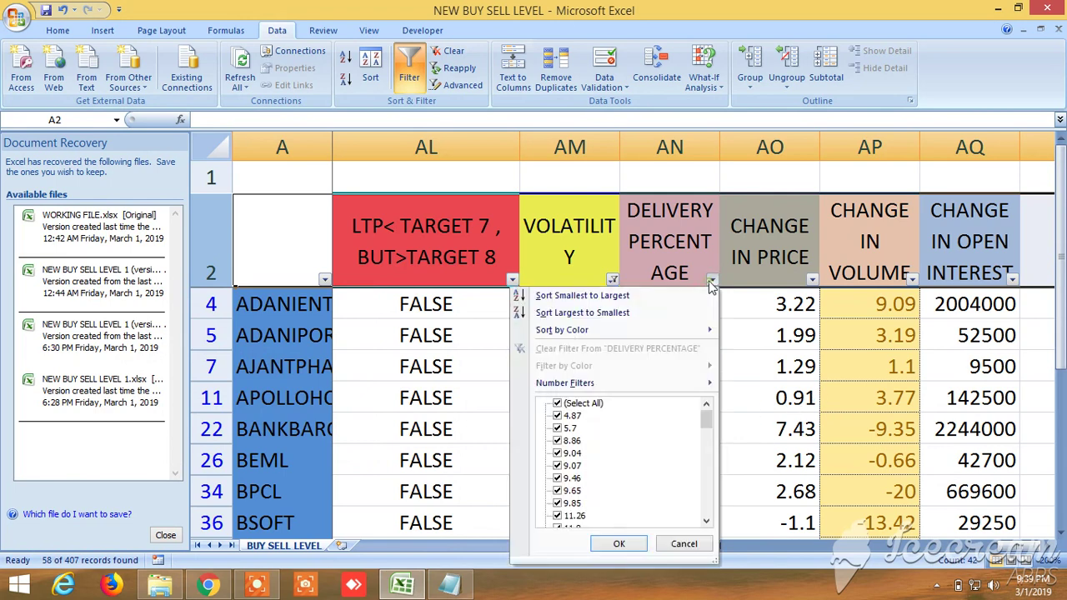
{"action": "mouse_move", "coordinate": [645, 384]}
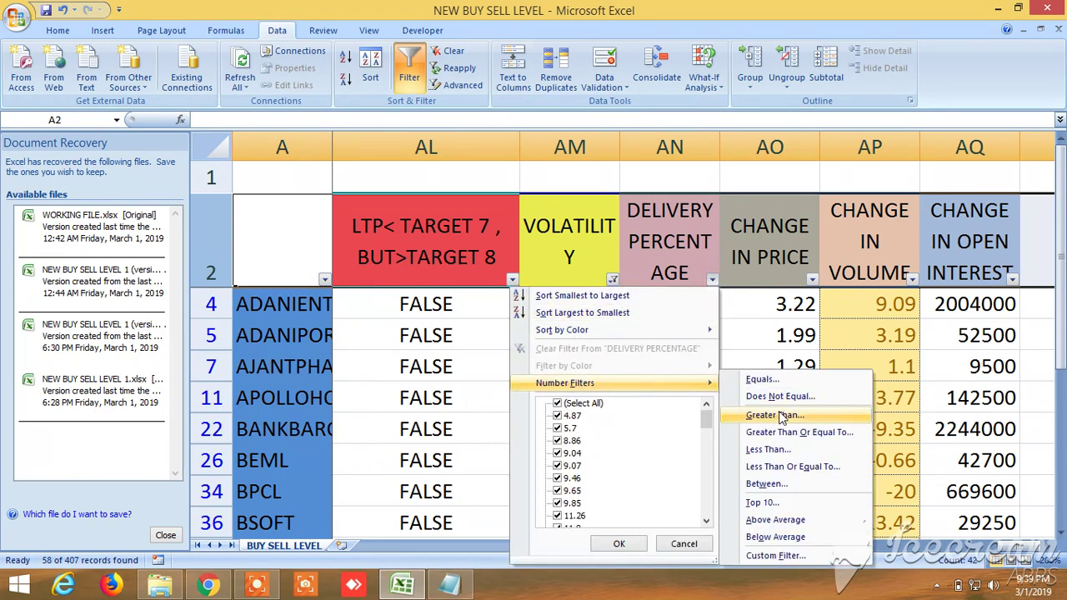
{"action": "left_click", "coordinate": [796, 469]}
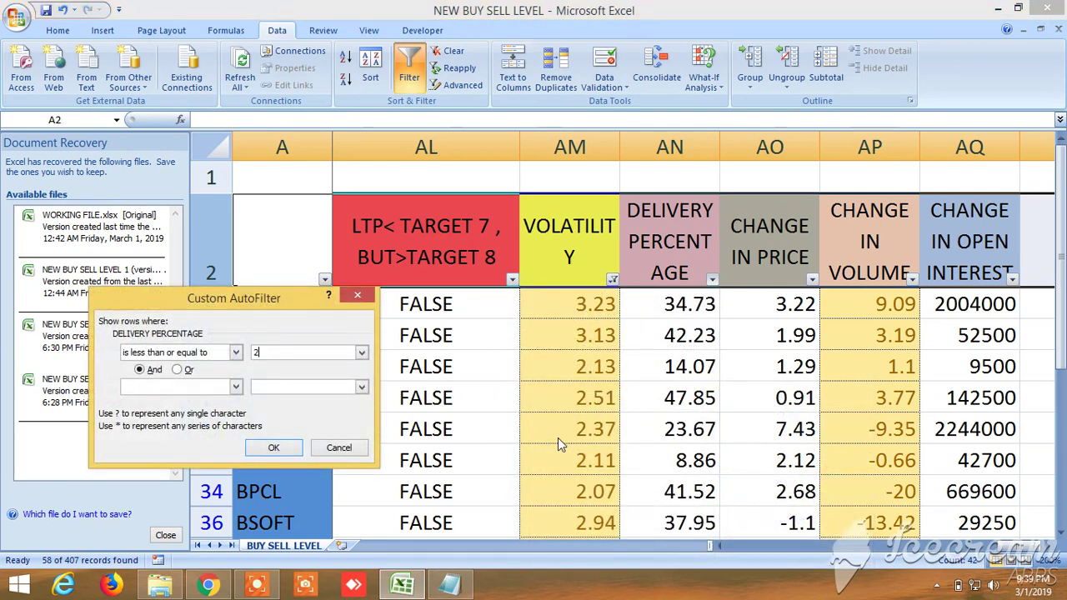
{"action": "left_click", "coordinate": [274, 447]}
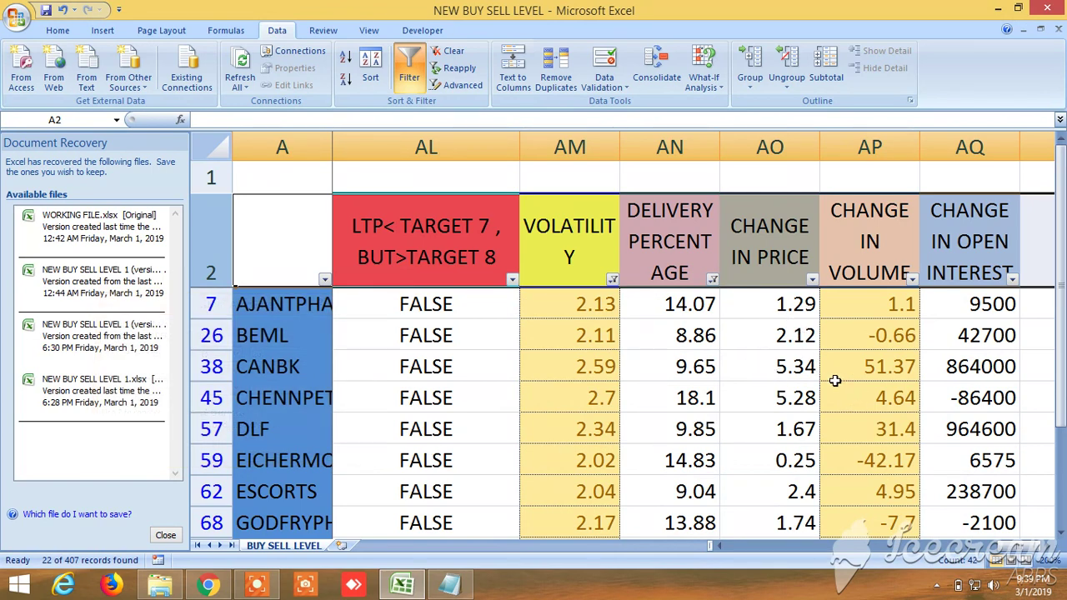
Filter the CHANGE IN PRICE column with a greater-than number condition
{"action": "scroll", "coordinate": [804, 381], "scroll_direction": "down", "scroll_amount": 1}
{"action": "scroll", "coordinate": [805, 381], "scroll_direction": "up", "scroll_amount": 1}
{"action": "scroll", "coordinate": [805, 381], "scroll_direction": "down", "scroll_amount": 2}
{"action": "scroll", "coordinate": [804, 381], "scroll_direction": "up", "scroll_amount": 2}
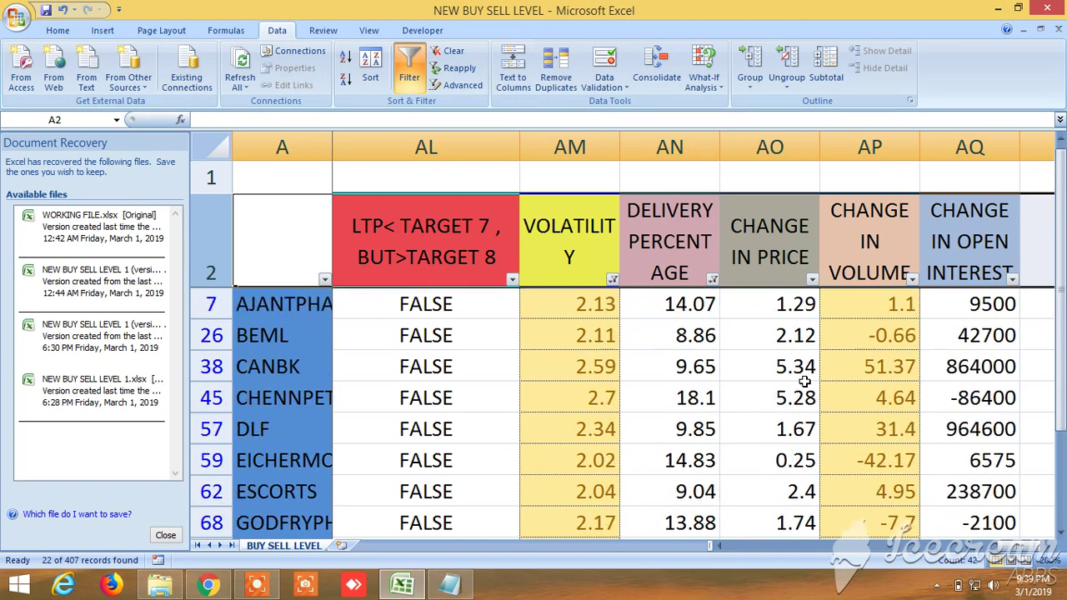
{"action": "left_click", "coordinate": [812, 280]}
{"action": "mouse_move", "coordinate": [742, 386]}
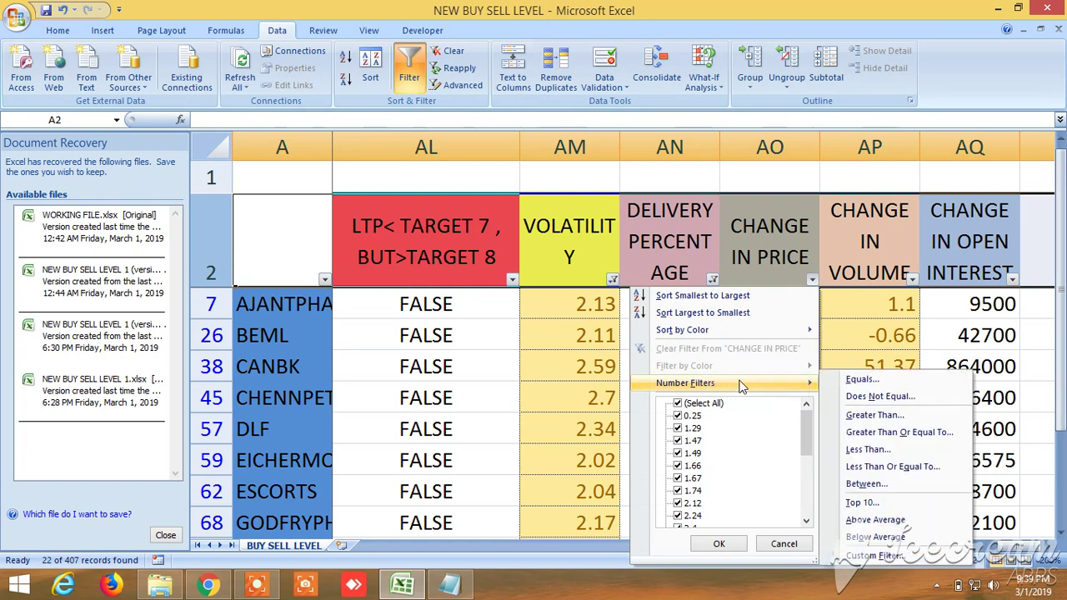
{"action": "left_click", "coordinate": [875, 415]}
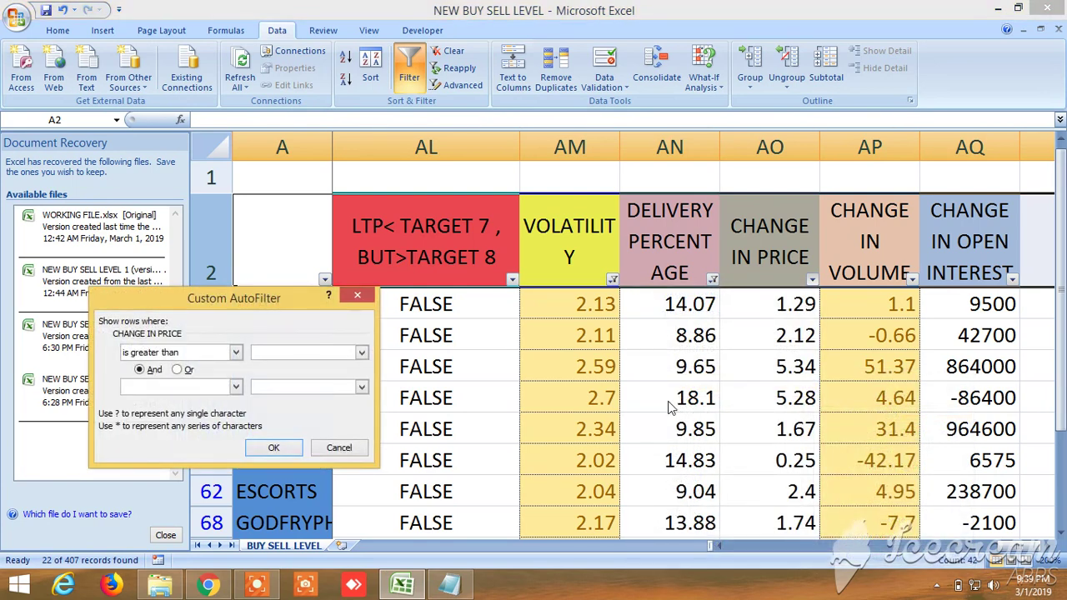
{"action": "left_click", "coordinate": [274, 448]}
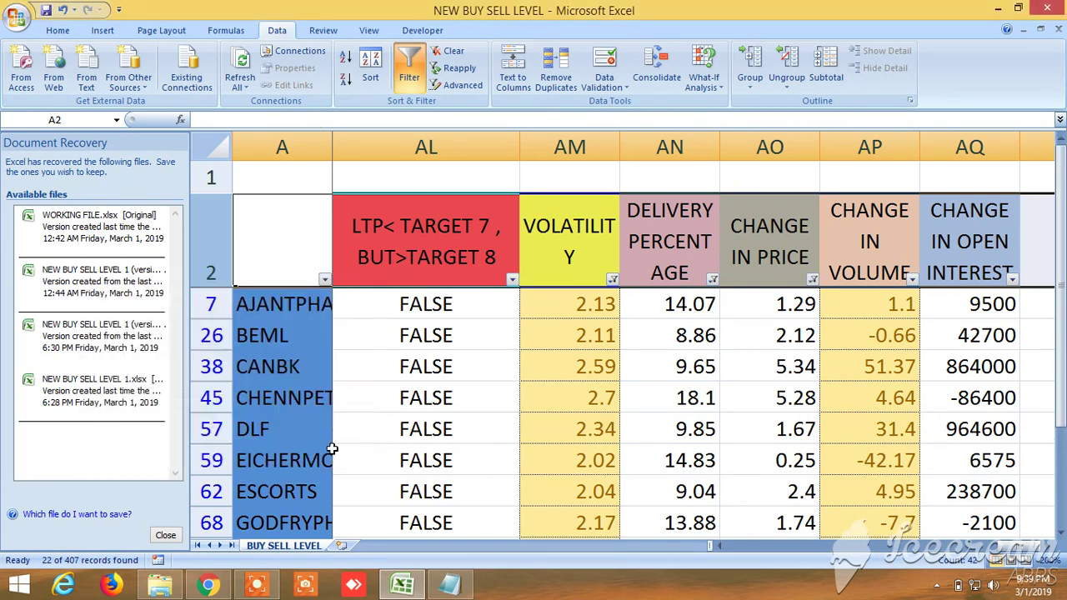
Filter the CHANGE IN VOLUME column to show only rows with values greater than 0
{"action": "left_click", "coordinate": [913, 280]}
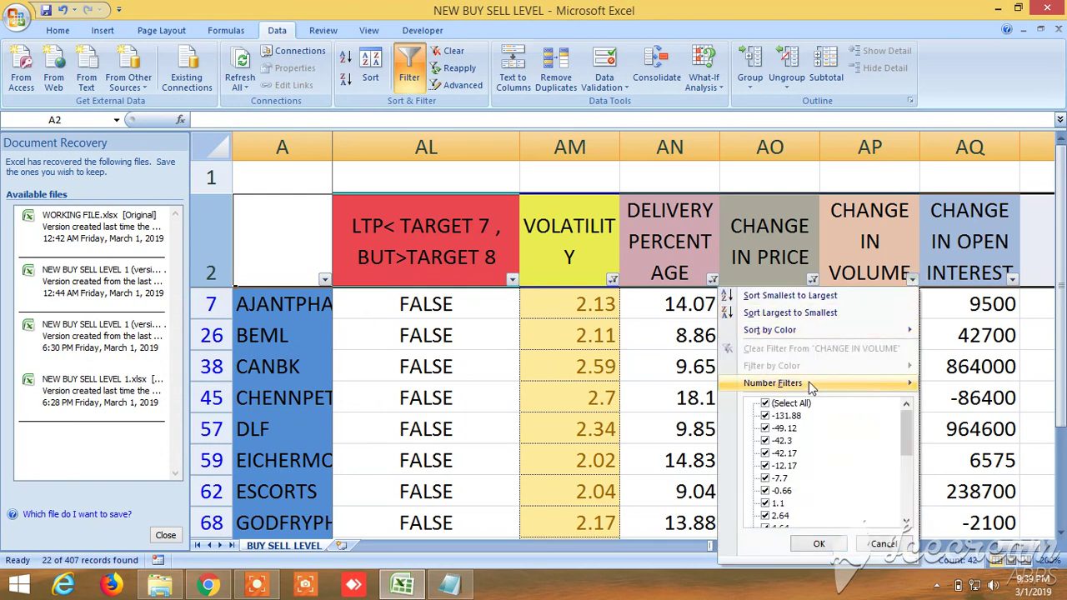
{"action": "mouse_move", "coordinate": [794, 386]}
{"action": "left_click", "coordinate": [619, 415]}
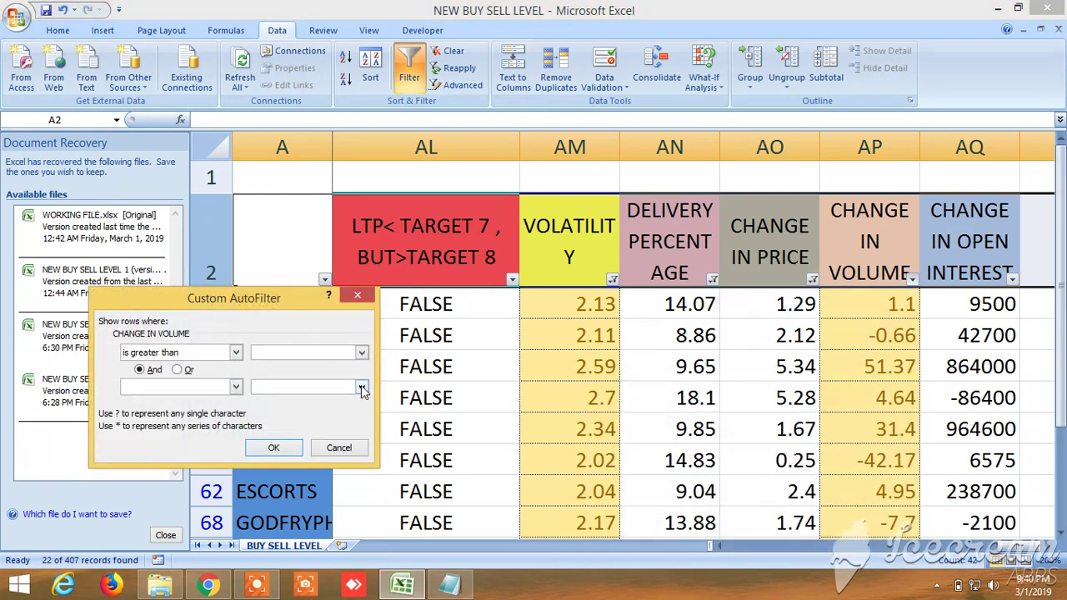
{"action": "type", "text": "0"}
{"action": "left_click", "coordinate": [273, 449]}
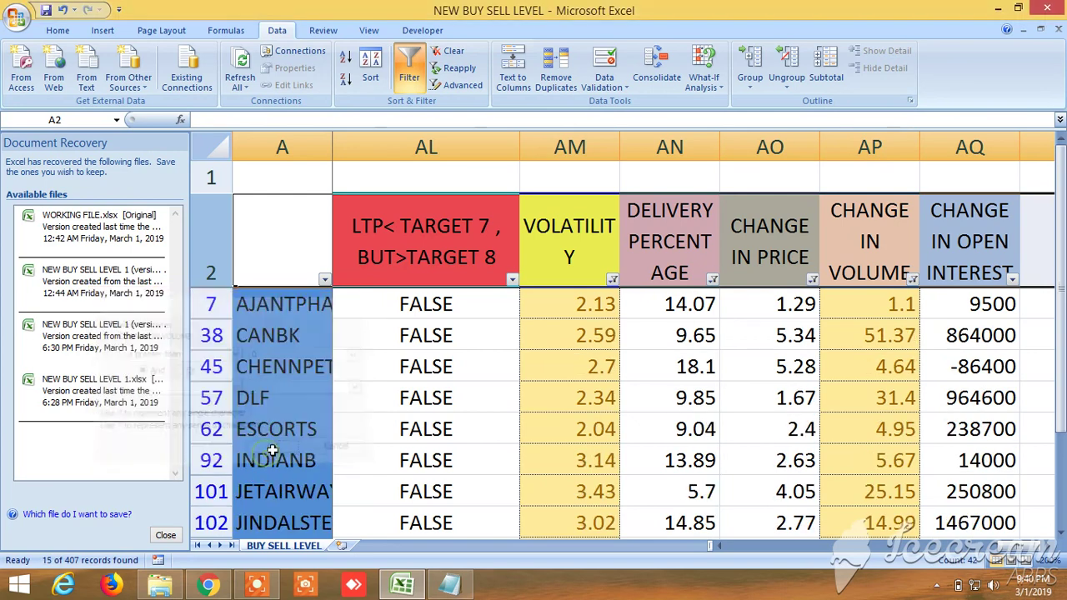
Filter the CHANGE IN OPEN INTEREST column to show only rows with values greater than 0
{"action": "left_click", "coordinate": [1012, 279]}
{"action": "mouse_move", "coordinate": [877, 386]}
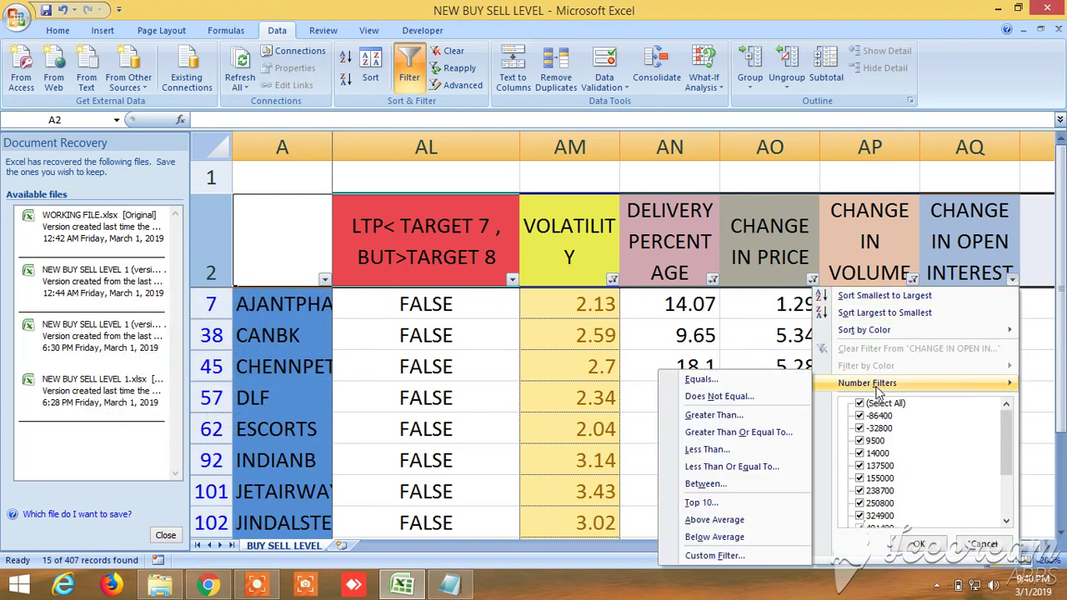
{"action": "left_click", "coordinate": [713, 415]}
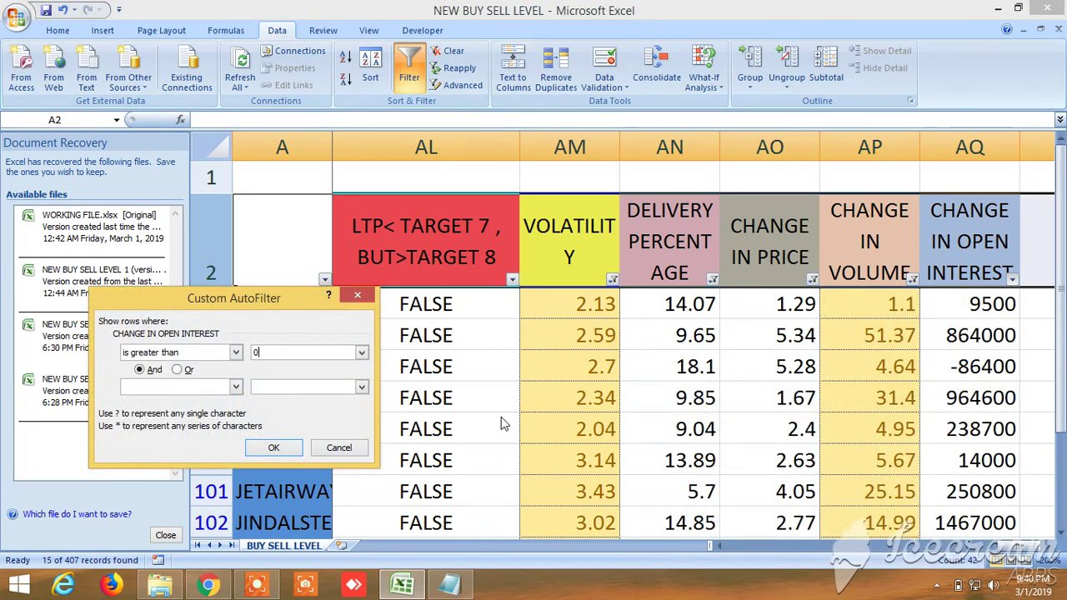
{"action": "left_click", "coordinate": [273, 447]}
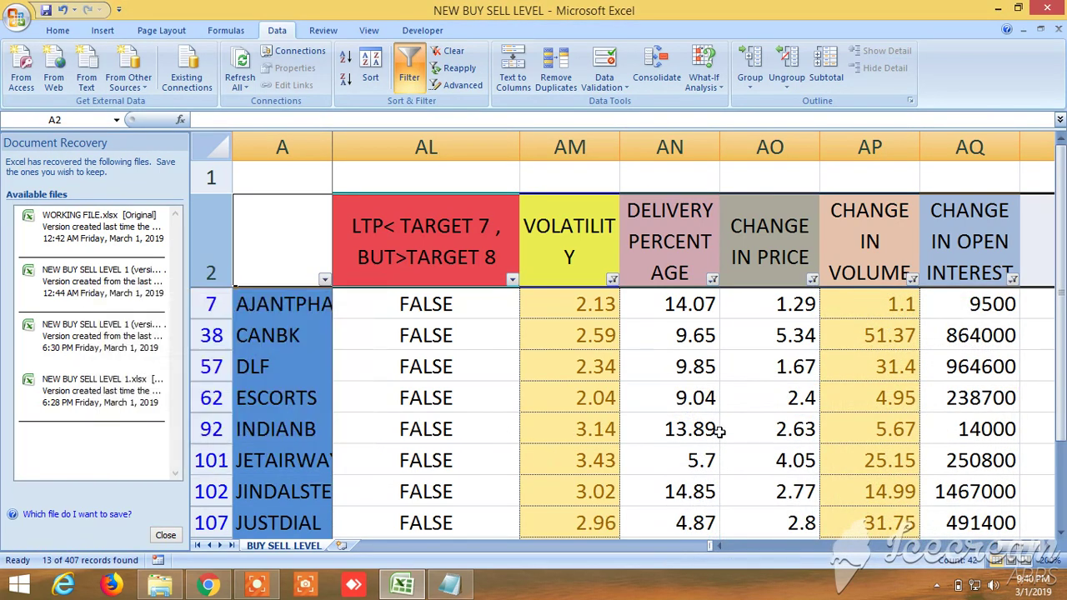
Look through the filtered stocks from the false/true target columns back to the HIGH, LOW, CLOSE and buy target columns
{"action": "scroll", "coordinate": [766, 429], "scroll_direction": "down", "scroll_amount": 3}
{"action": "scroll", "coordinate": [766, 430], "scroll_direction": "up", "scroll_amount": 3}
{"action": "scroll", "coordinate": [1034, 550], "scroll_direction": "left", "scroll_amount": 4}
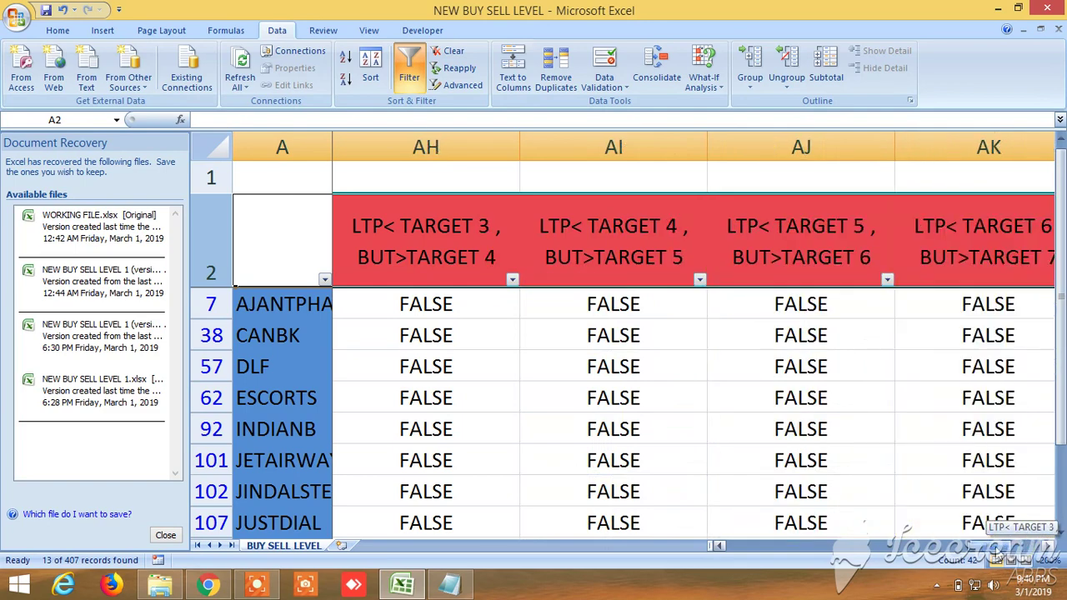
{"action": "left_click_drag", "start_coordinate": [996, 547], "coordinate": [724, 555]}
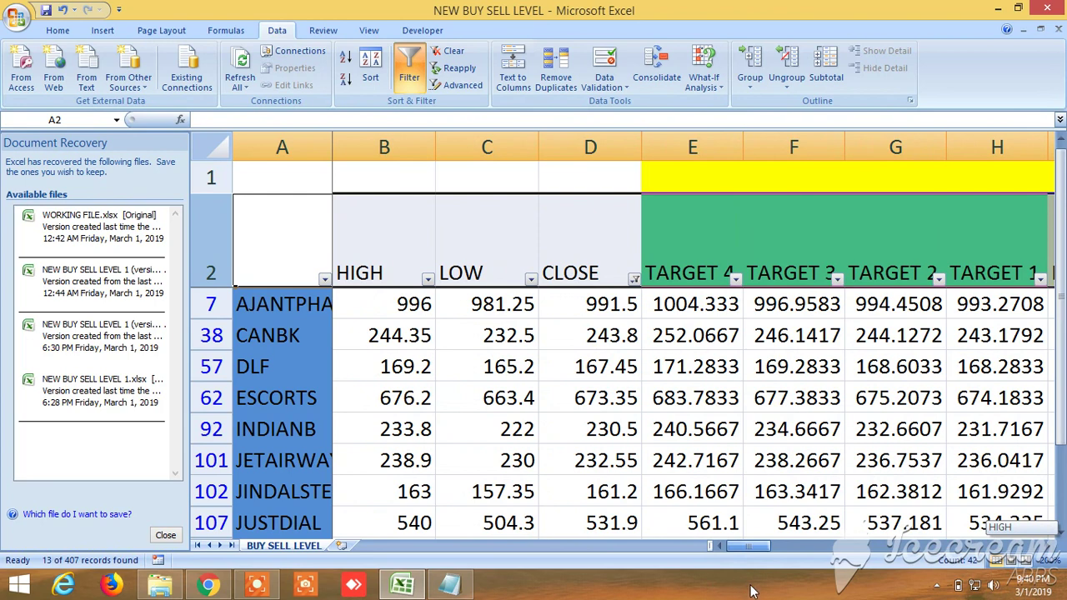
{"action": "left_click_drag", "start_coordinate": [751, 592], "coordinate": [763, 548]}
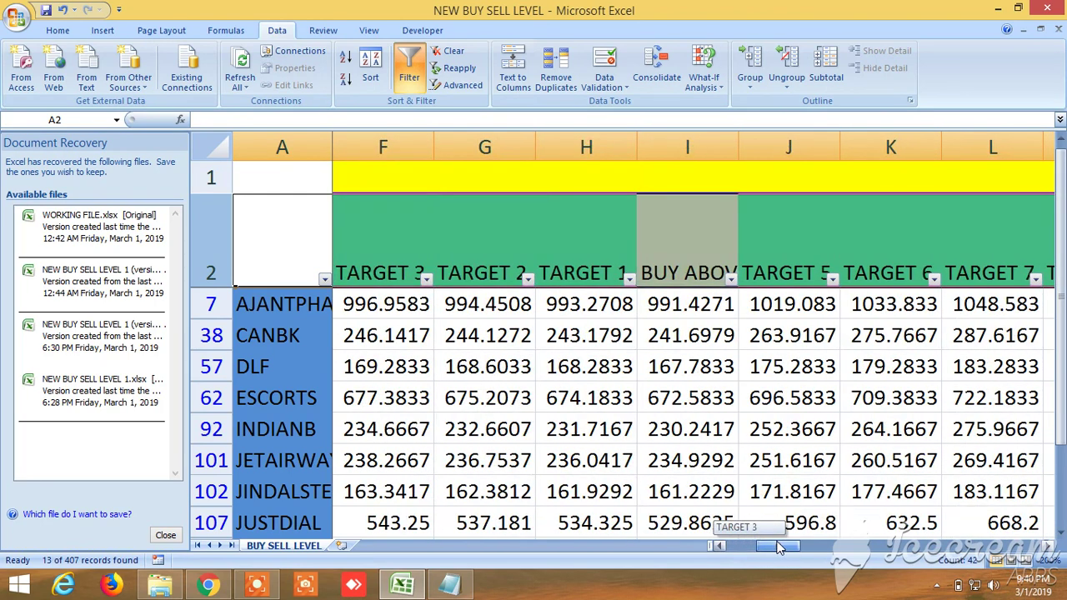
{"action": "left_click_drag", "start_coordinate": [778, 547], "coordinate": [764, 549]}
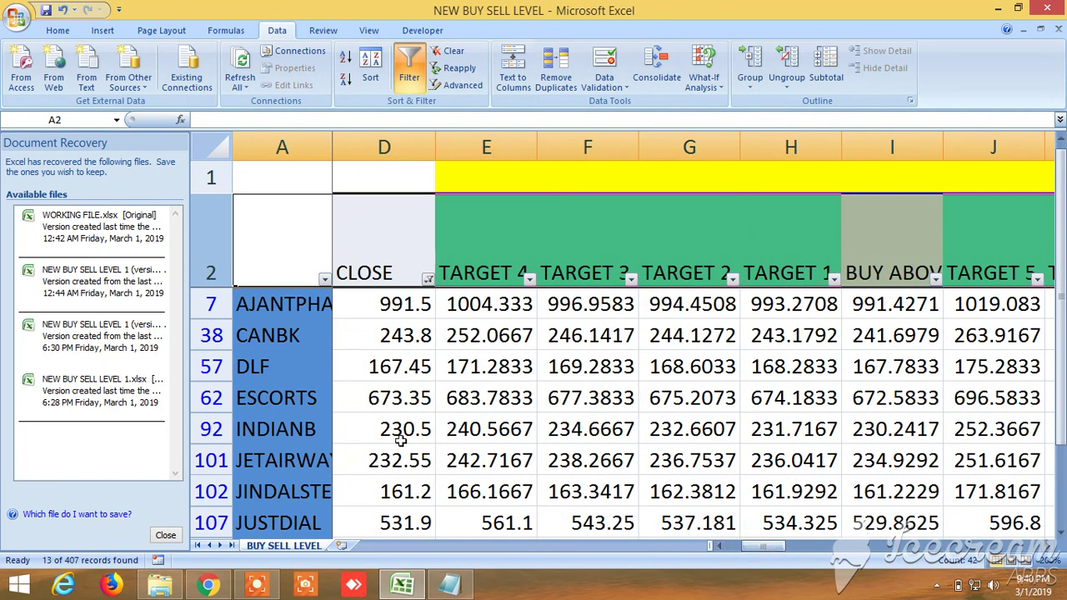
{"action": "left_click", "coordinate": [1049, 546]}
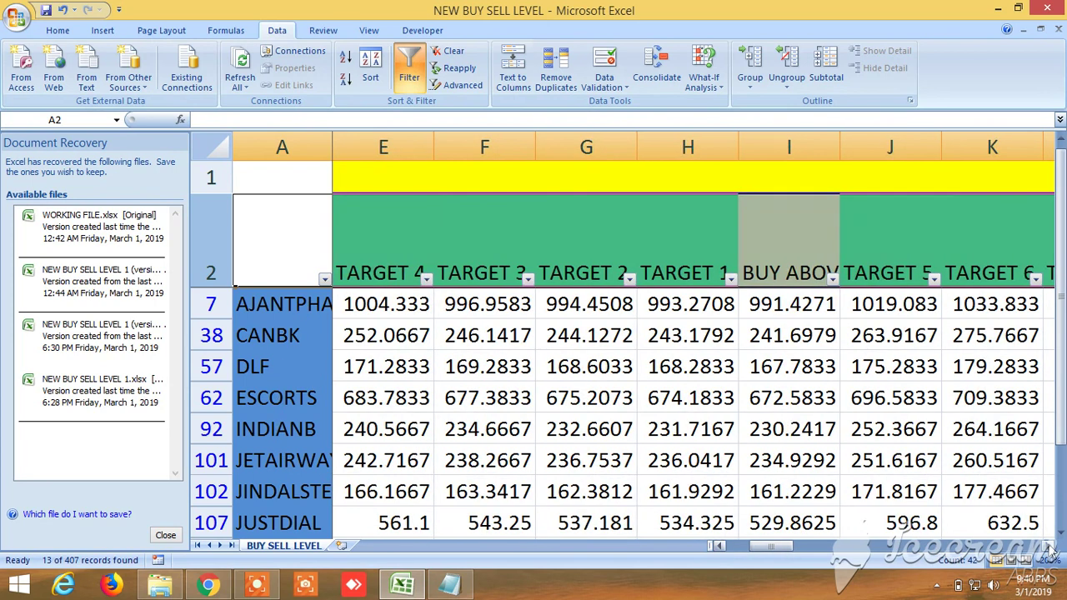
Examine the BUY ABOVE column header and its green target columns, TARGET 1 to 4 and TARGET 5 to 8
{"action": "left_click", "coordinate": [799, 247]}
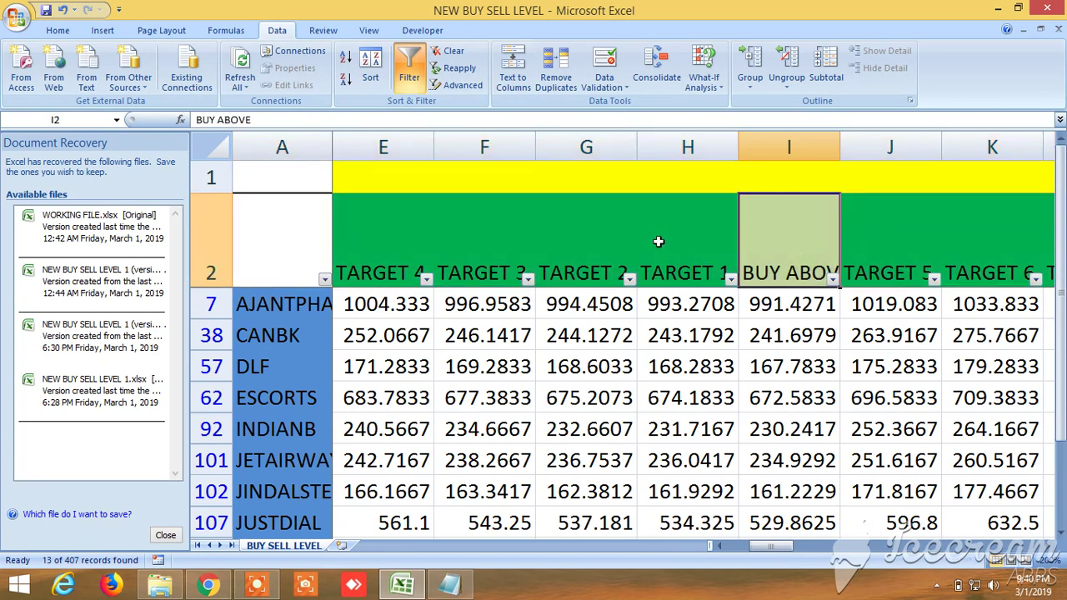
{"action": "left_click", "coordinate": [695, 240]}
{"action": "left_click", "coordinate": [587, 239]}
{"action": "left_click", "coordinate": [477, 238]}
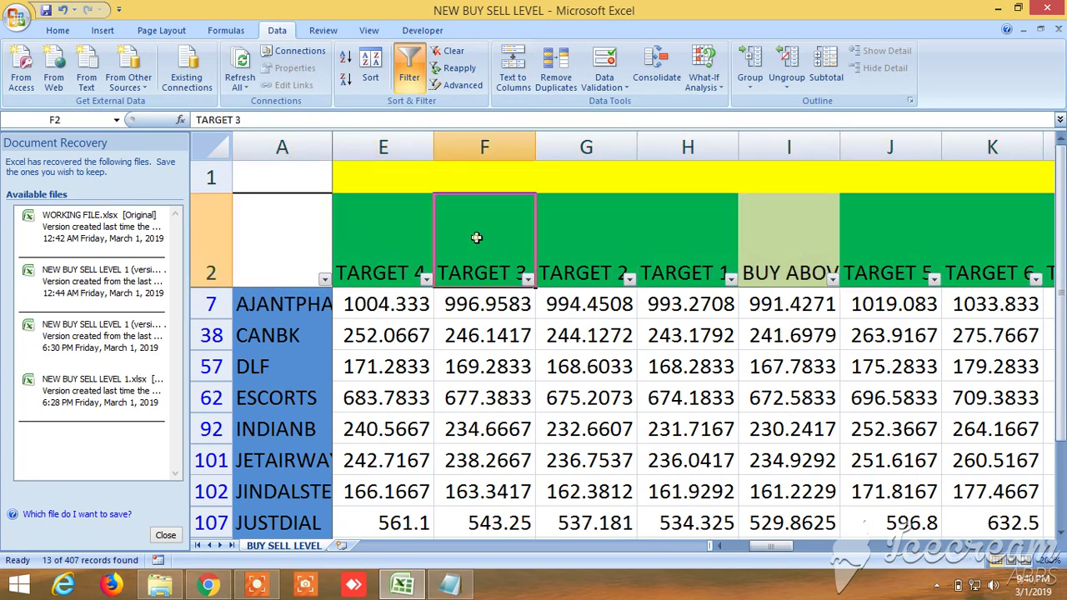
{"action": "left_click", "coordinate": [380, 236]}
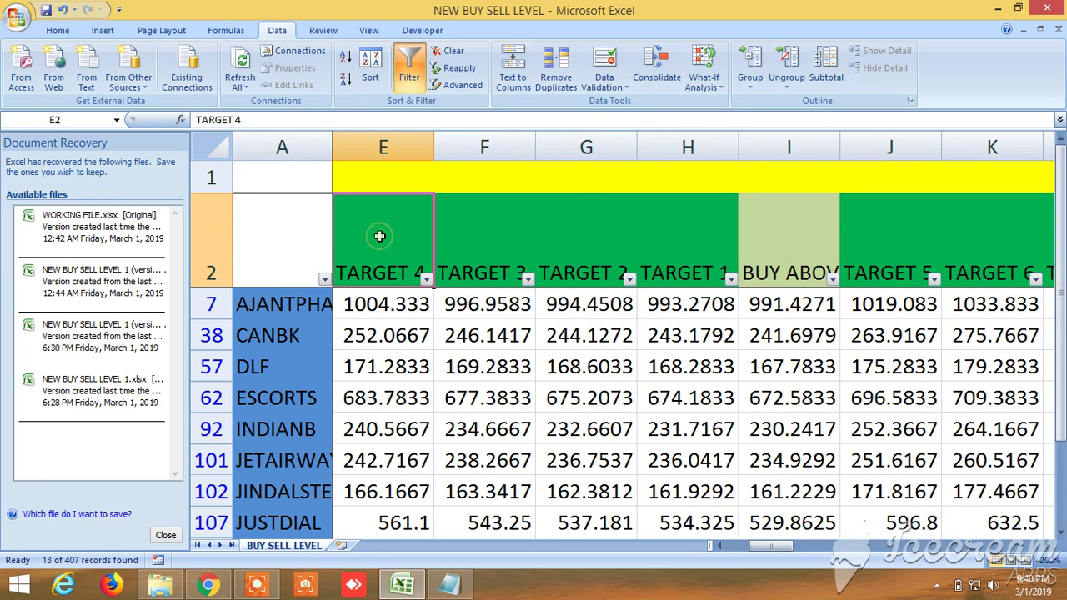
{"action": "left_click", "coordinate": [911, 251]}
{"action": "left_click", "coordinate": [995, 250]}
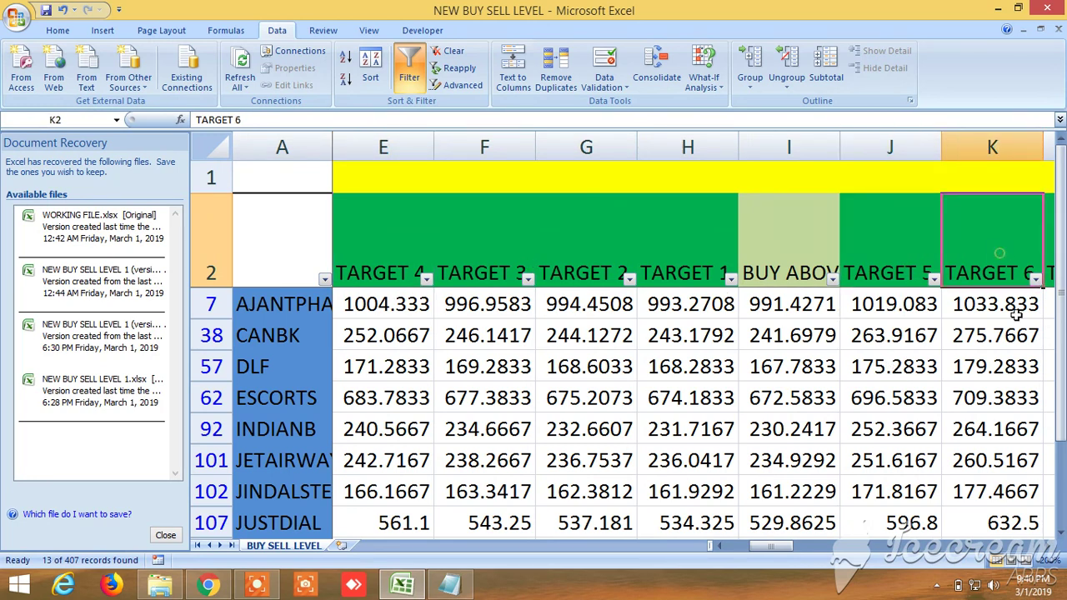
{"action": "left_click", "coordinate": [1038, 546]}
{"action": "left_click", "coordinate": [1038, 546]}
{"action": "left_click", "coordinate": [900, 248]}
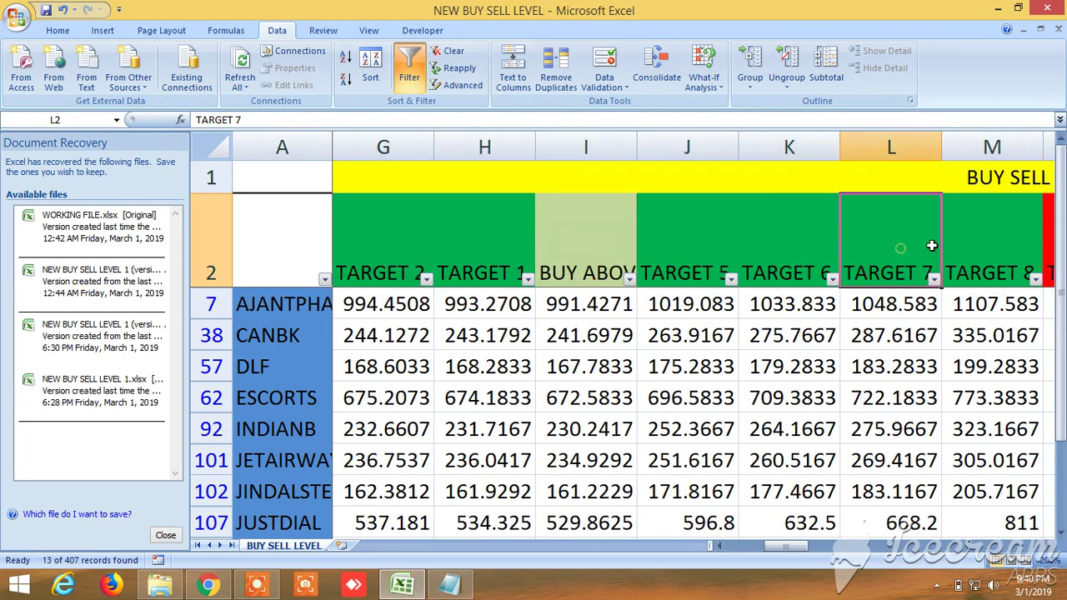
{"action": "left_click", "coordinate": [982, 243]}
Examine the SELL BELOW column header and its red target columns, TARGET 1 to 4 and TARGET 5 to 8
{"action": "left_click", "coordinate": [1038, 547]}
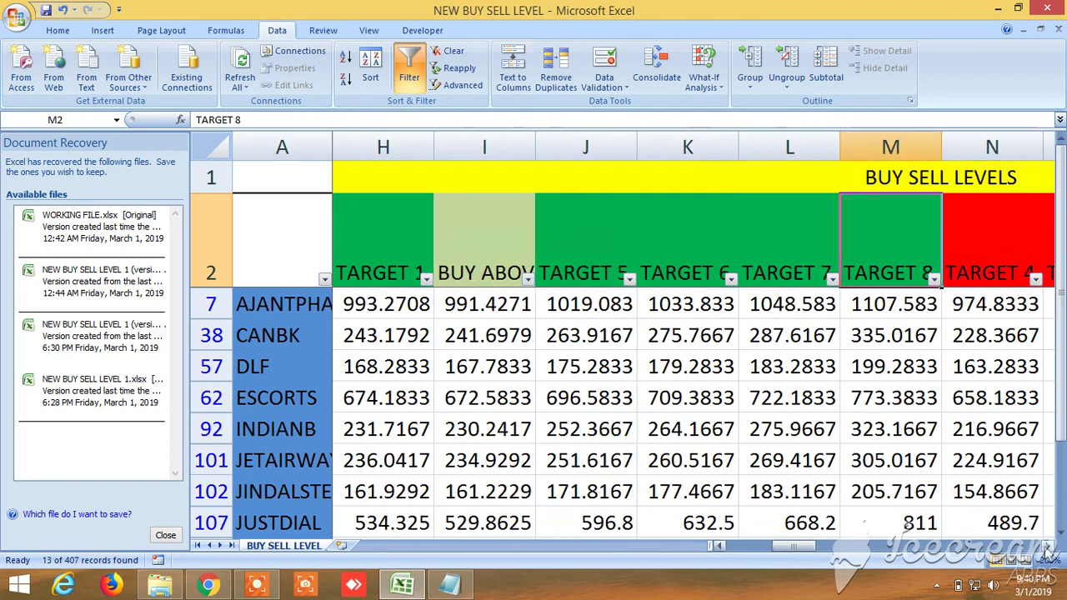
{"action": "left_click", "coordinate": [1038, 547]}
{"action": "left_click", "coordinate": [1038, 546]}
{"action": "left_click", "coordinate": [1038, 546]}
{"action": "left_click", "coordinate": [1038, 547]}
{"action": "left_click", "coordinate": [1038, 546]}
{"action": "left_click", "coordinate": [903, 268]}
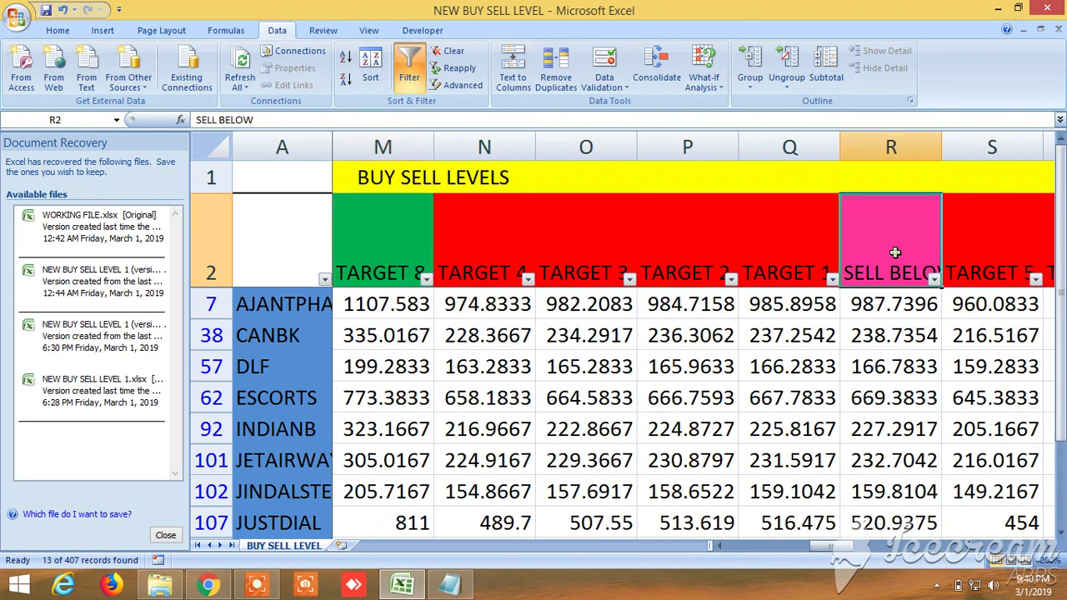
{"action": "left_click", "coordinate": [793, 246]}
{"action": "left_click", "coordinate": [709, 239]}
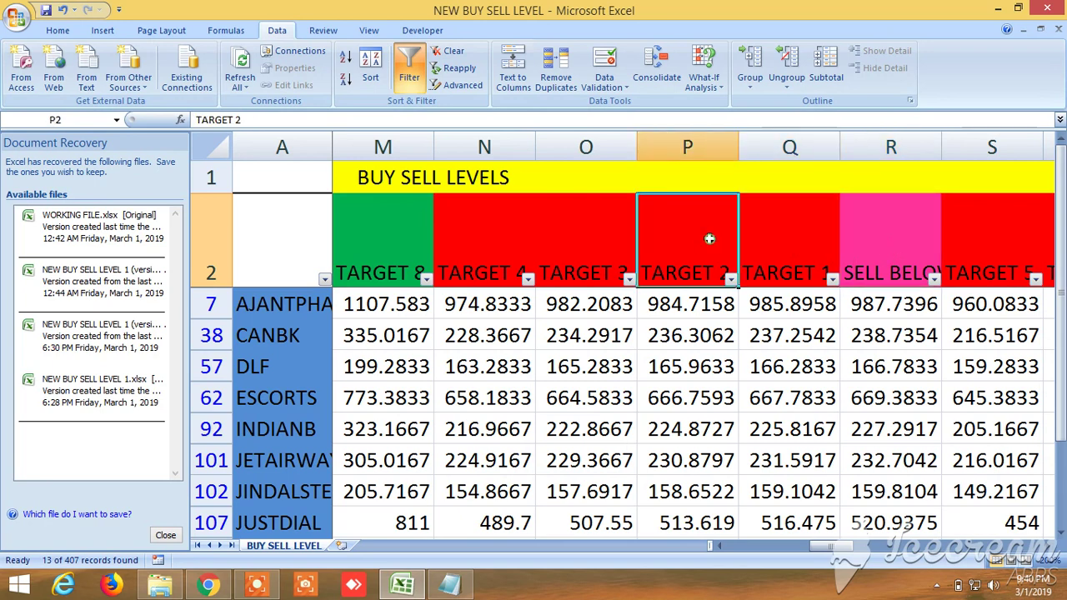
{"action": "left_click", "coordinate": [579, 234]}
{"action": "left_click", "coordinate": [498, 226]}
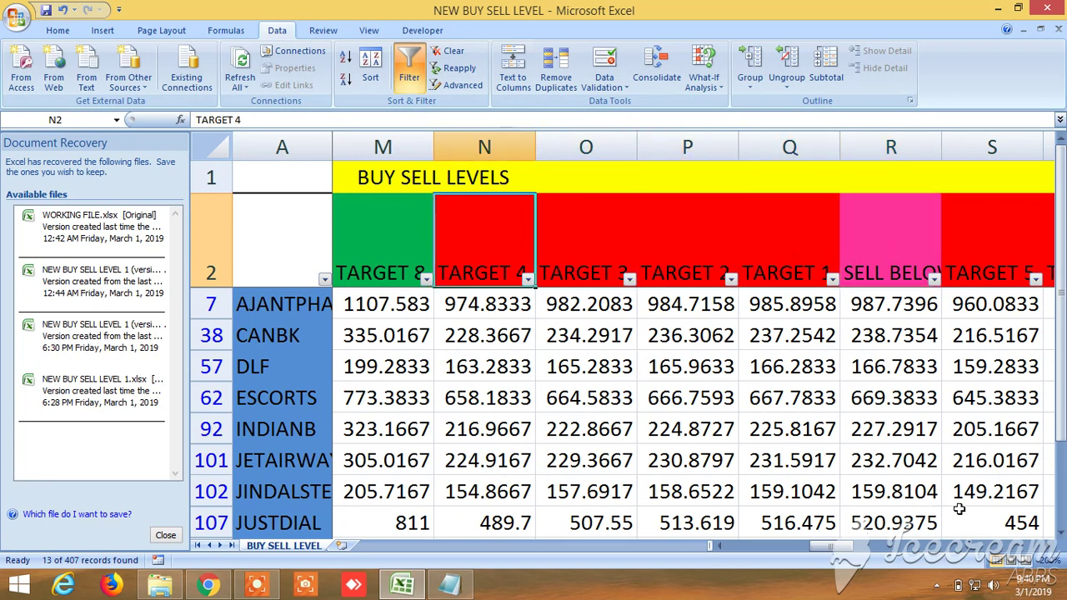
{"action": "left_click", "coordinate": [1048, 546]}
{"action": "left_click", "coordinate": [1049, 546]}
{"action": "left_click", "coordinate": [1048, 546]}
{"action": "left_click", "coordinate": [685, 244]}
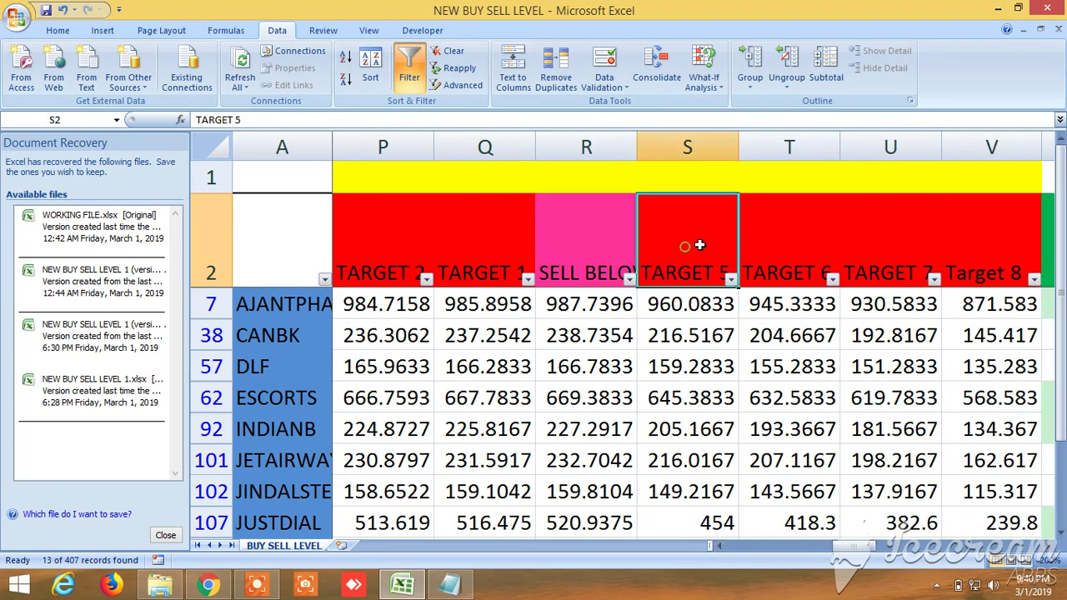
{"action": "left_click", "coordinate": [775, 241]}
{"action": "left_click", "coordinate": [878, 242]}
{"action": "left_click", "coordinate": [975, 241]}
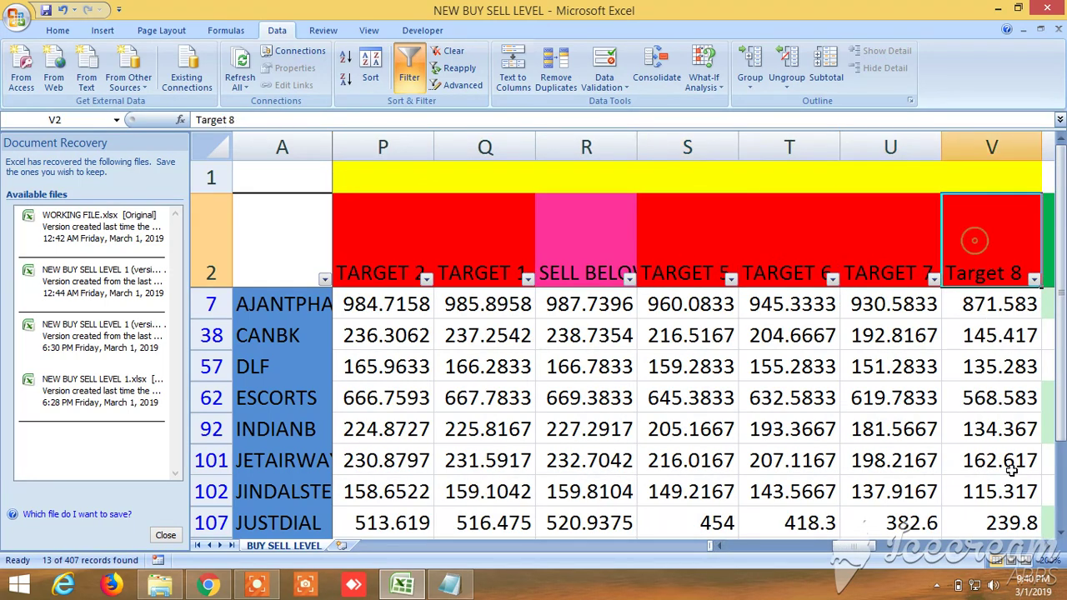
Return to the sheet's first columns, then switch to Notepad and read the NEW BUY SELL LEVELS notes on how the levels are arranged
{"action": "left_click_drag", "start_coordinate": [867, 548], "coordinate": [745, 557]}
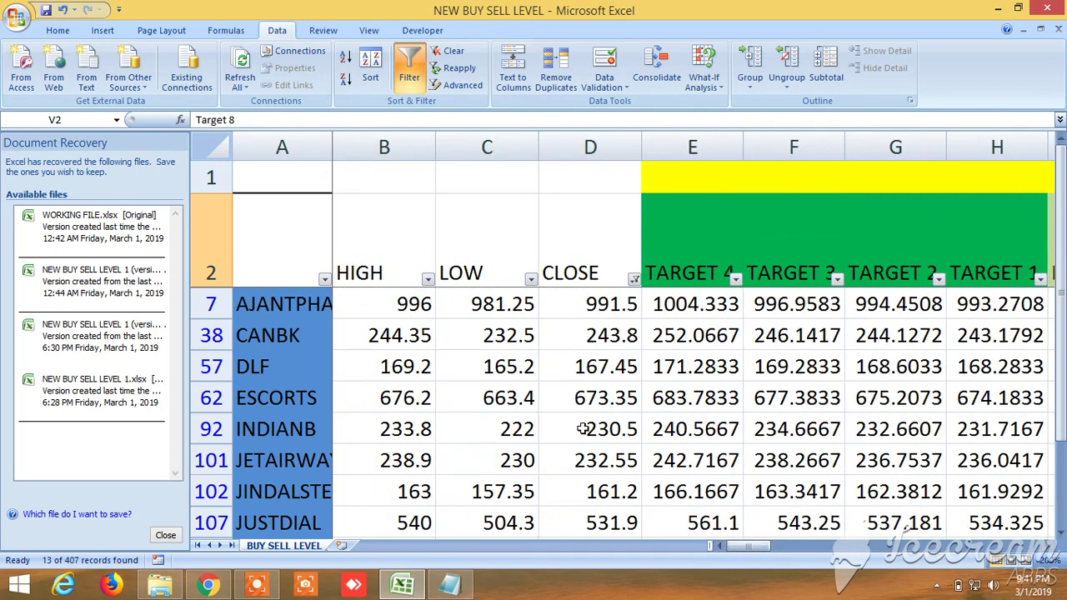
{"action": "left_click", "coordinate": [449, 586]}
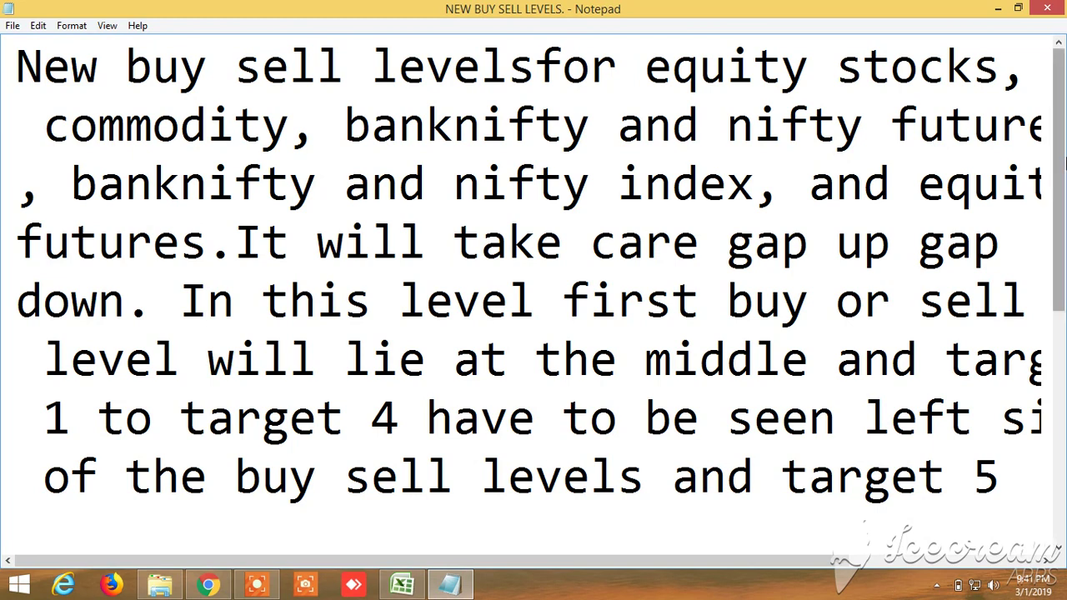
{"action": "left_click_drag", "start_coordinate": [1057, 188], "coordinate": [1060, 216]}
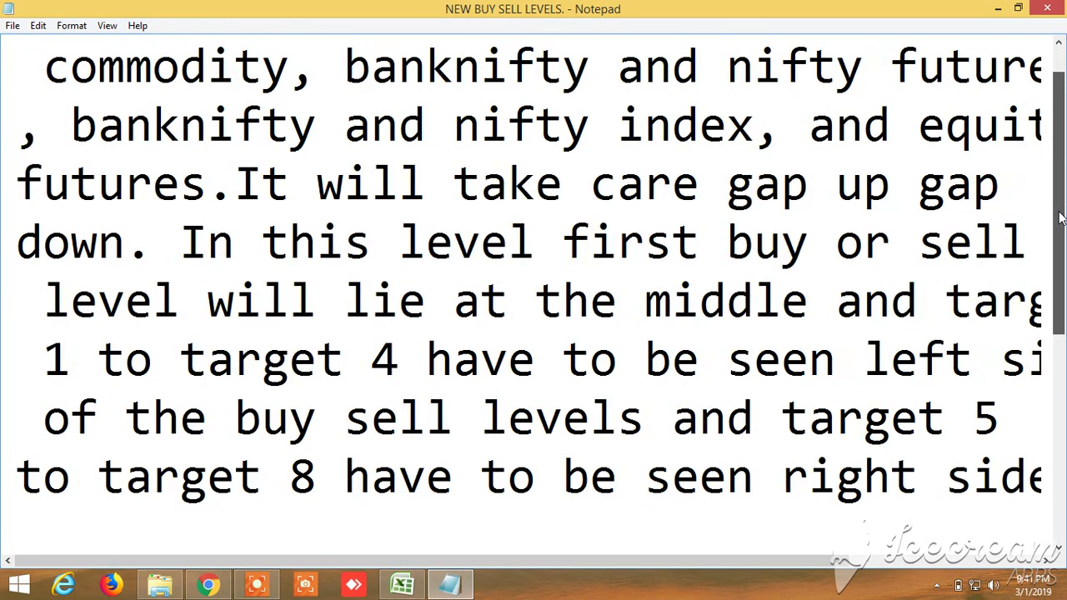